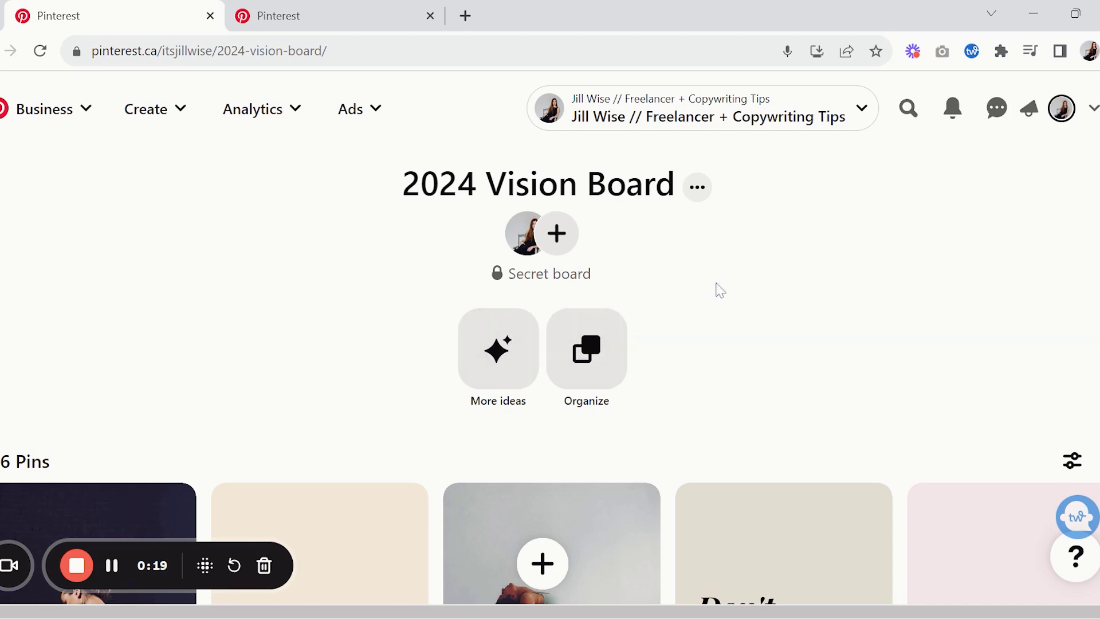
- Switch to the 2023 Vision Board and scroll through all of its saved pins
scroll(577, 363, down, 2)
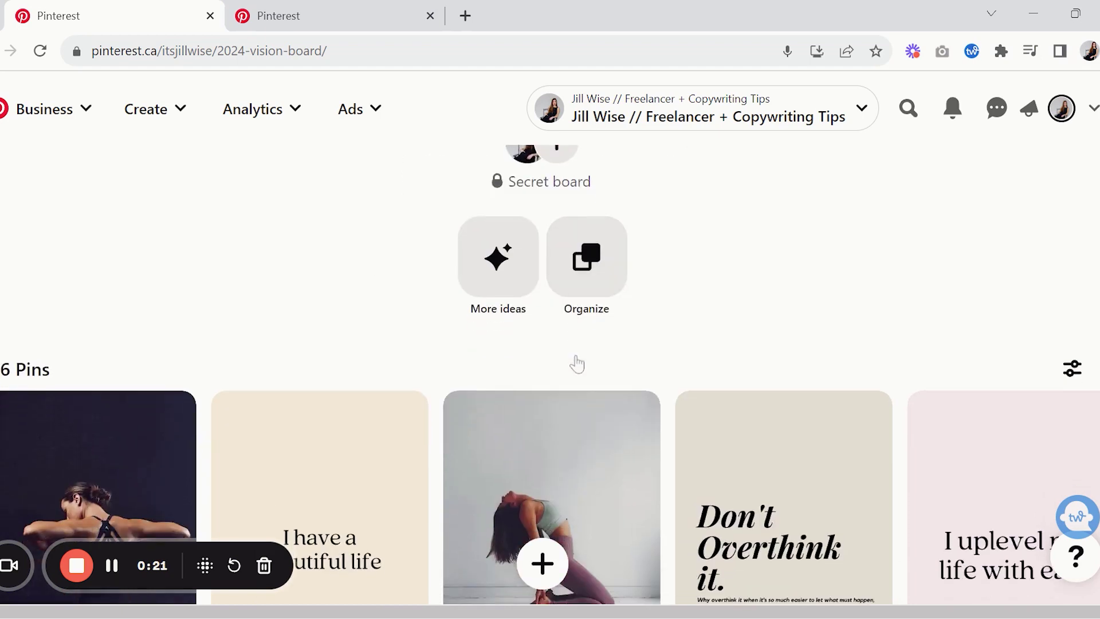
scroll(756, 348, up, 2)
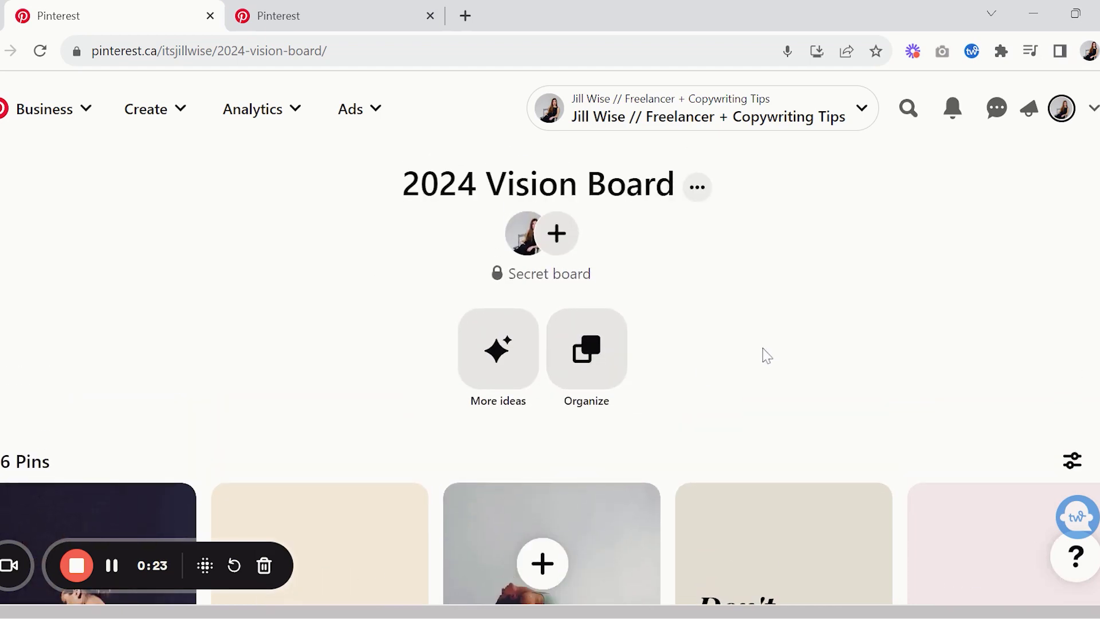
scroll(763, 353, down, 5)
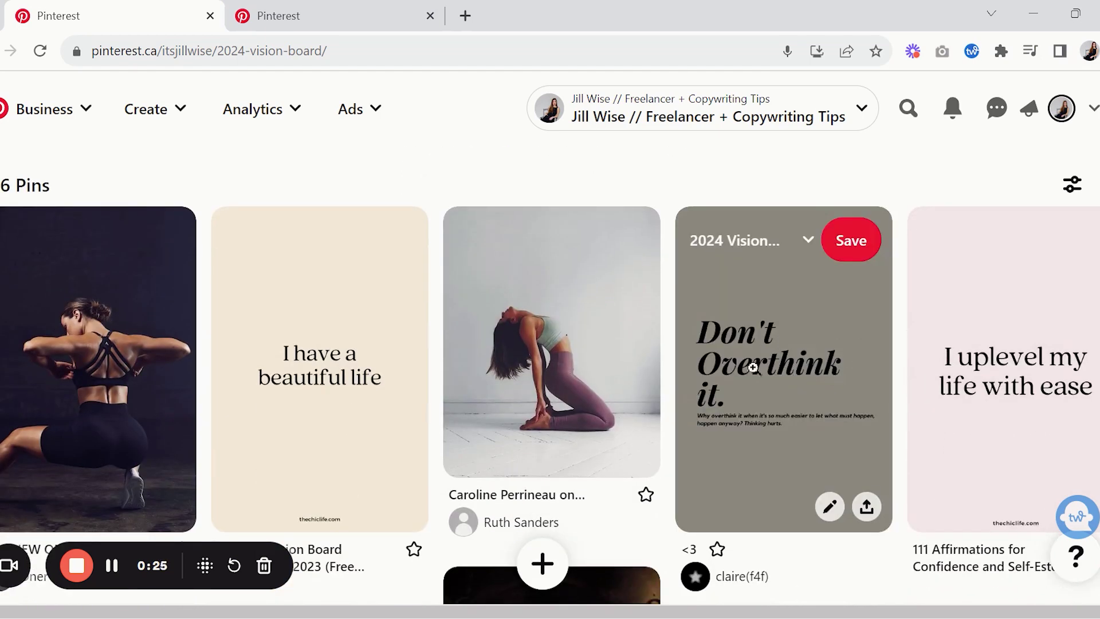
click(346, 23)
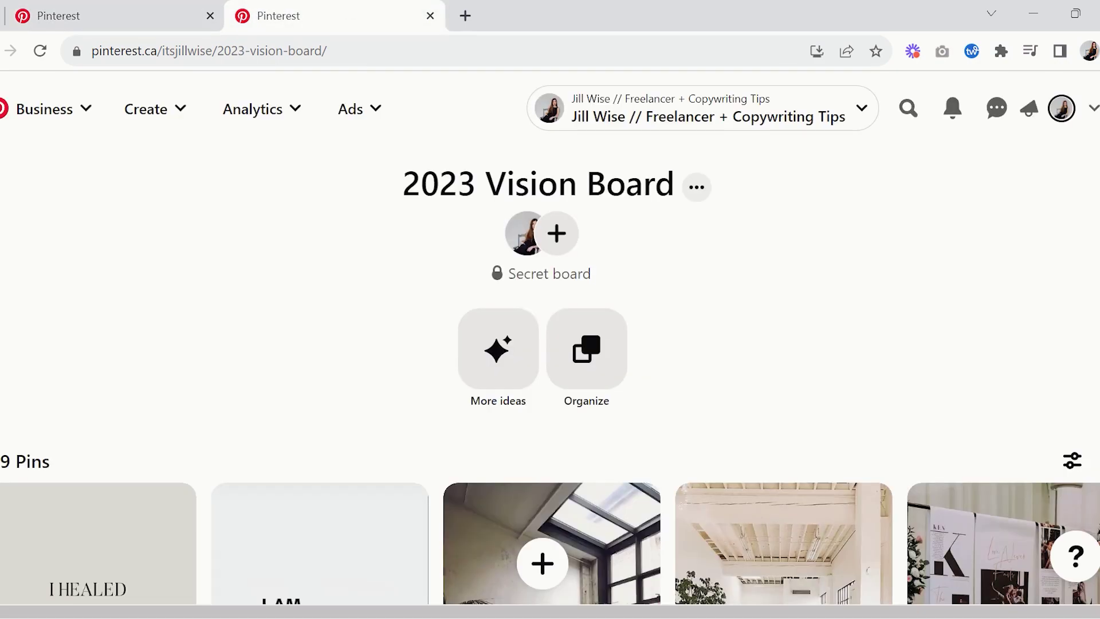
scroll(926, 223, down, 4)
scroll(919, 231, down, 10)
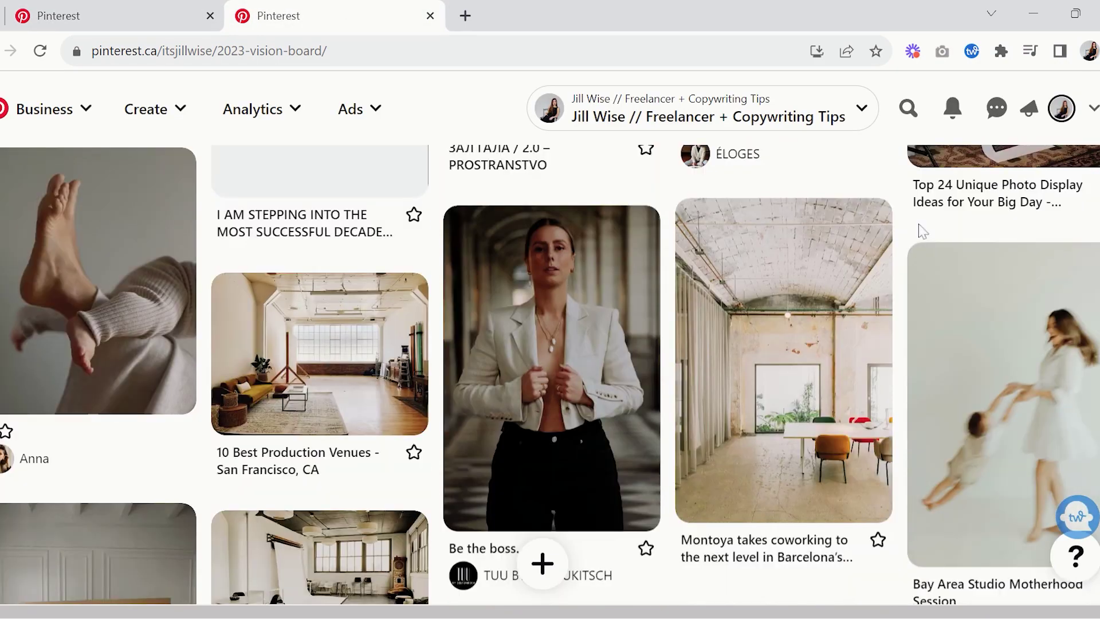
scroll(919, 215, down, 9)
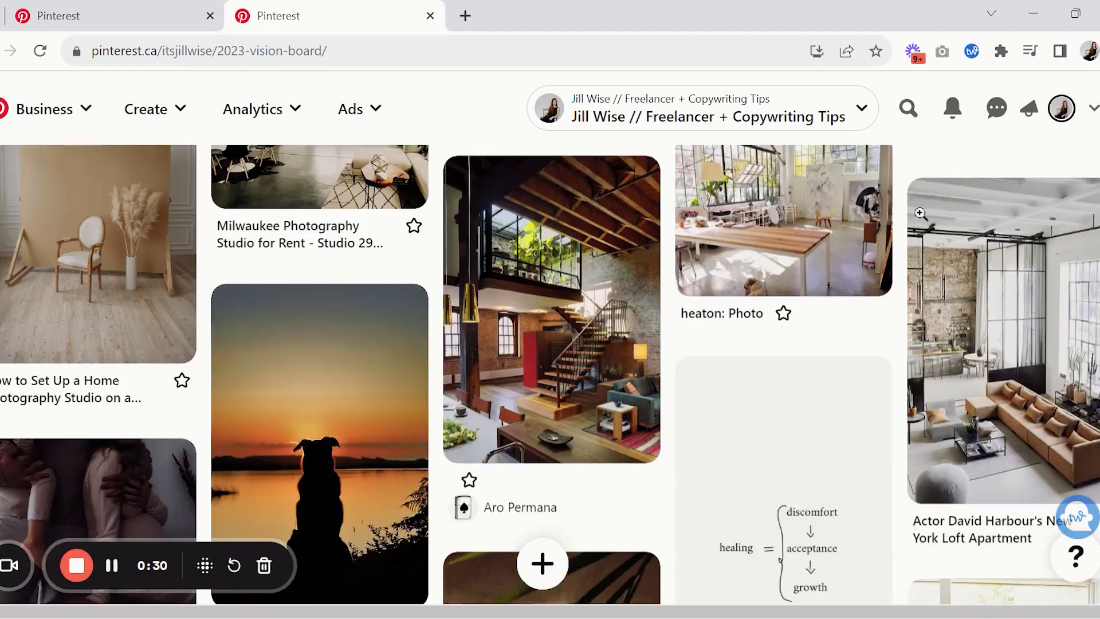
scroll(922, 217, down, 7)
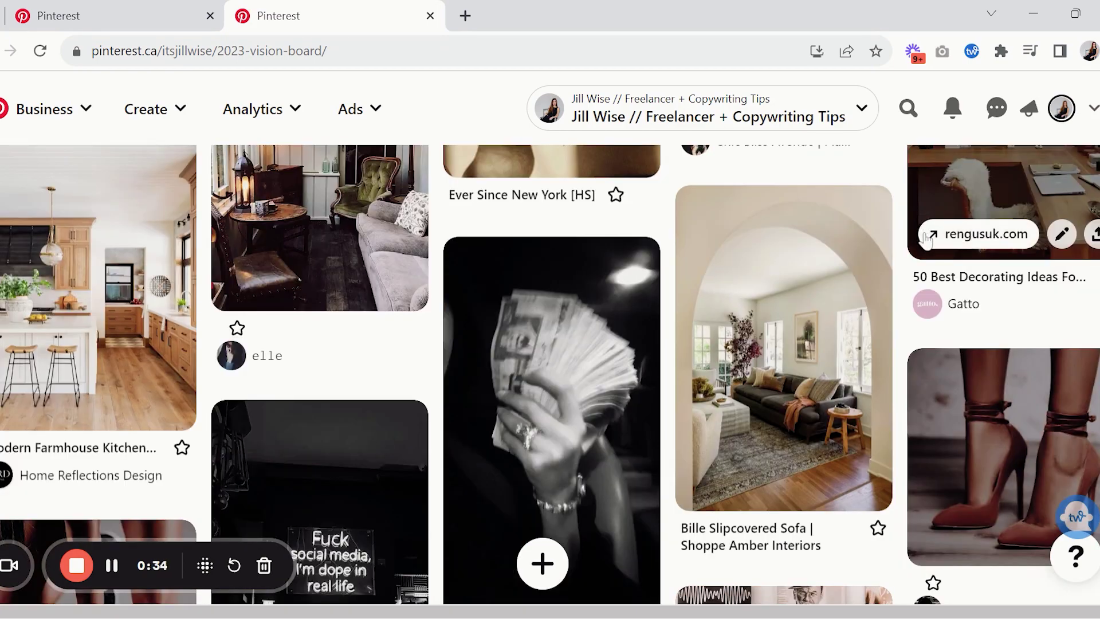
scroll(923, 235, down, 2)
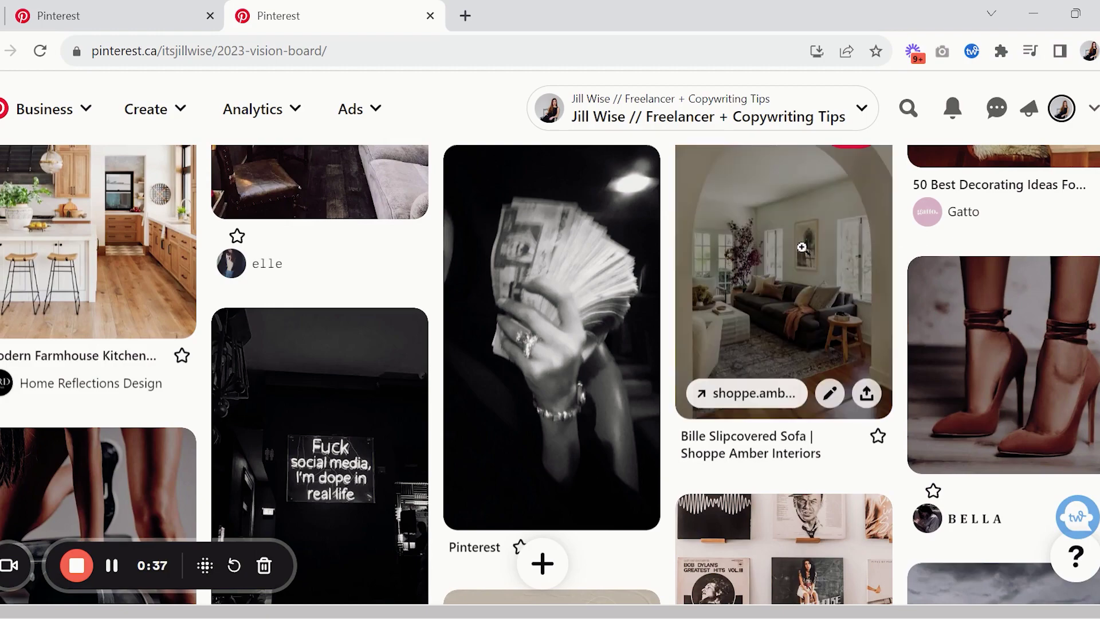
scroll(800, 247, up, 3)
scroll(170, 408, down, 3)
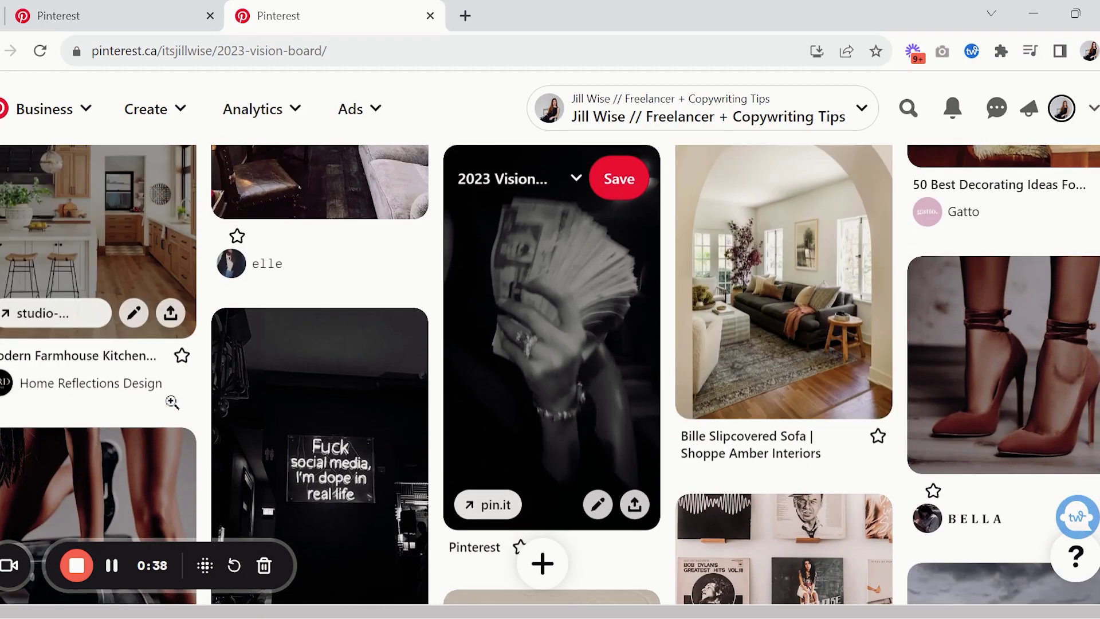
scroll(319, 294, down, 7)
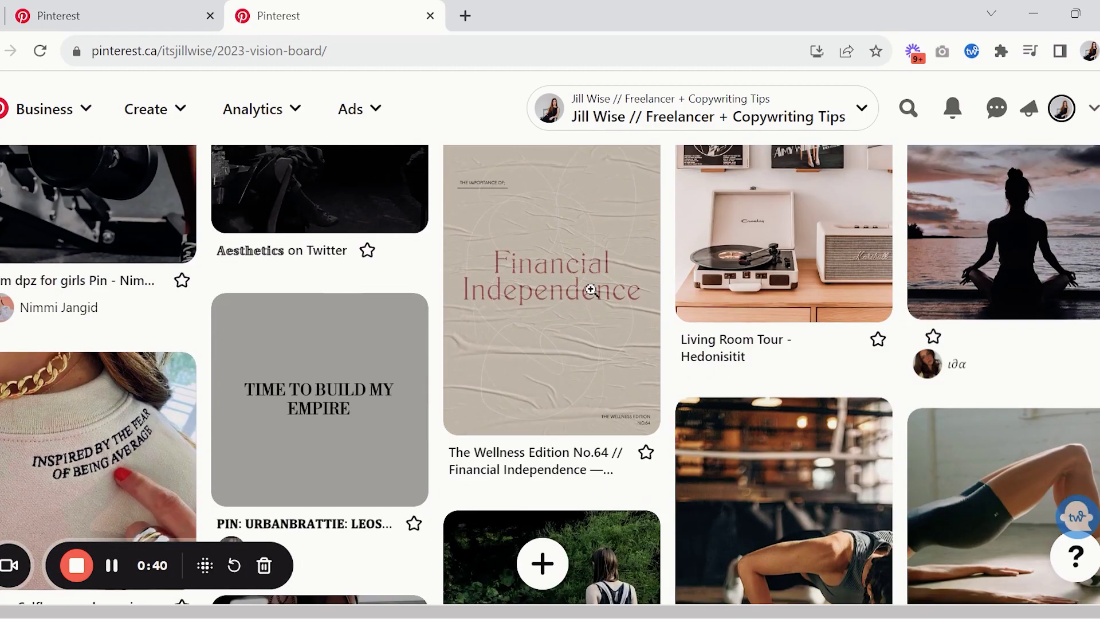
scroll(812, 307, down, 5)
scroll(558, 315, down, 8)
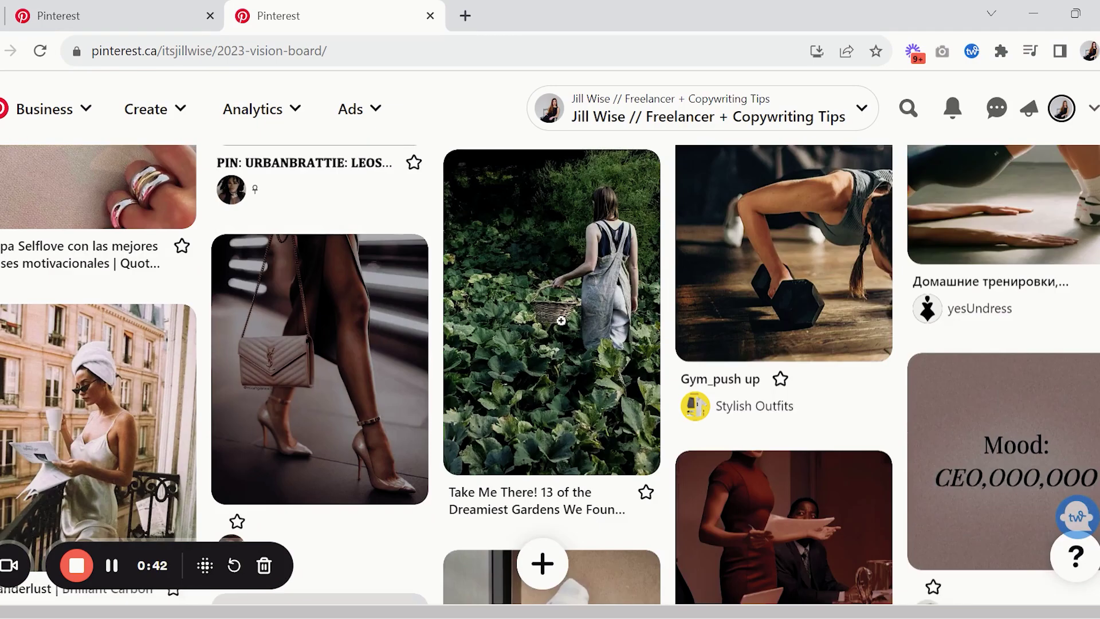
scroll(559, 314, down, 3)
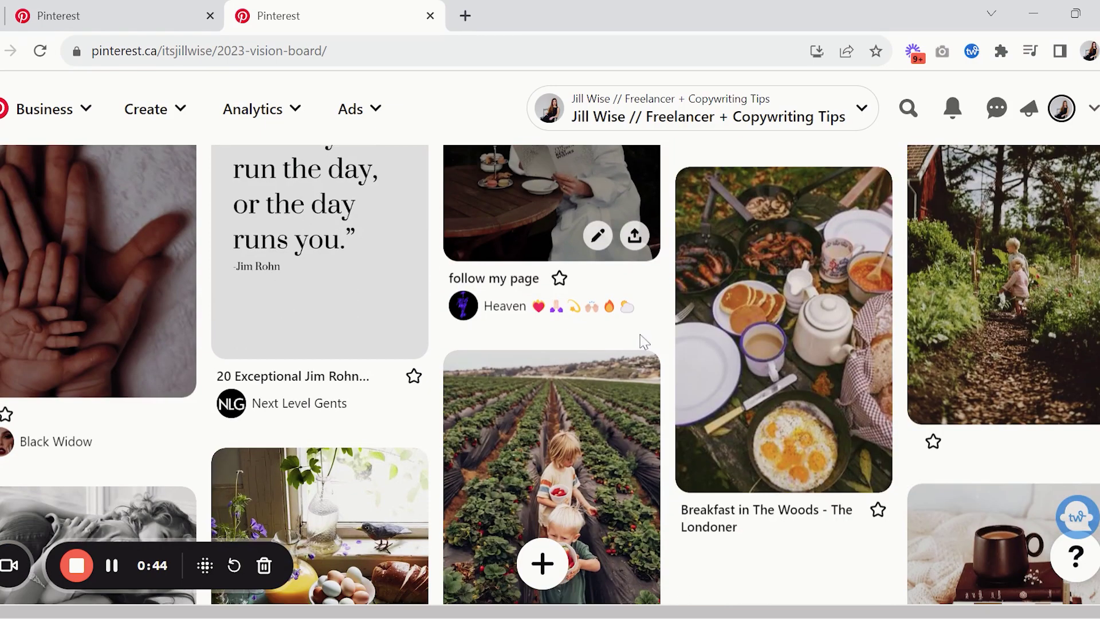
click(111, 565)
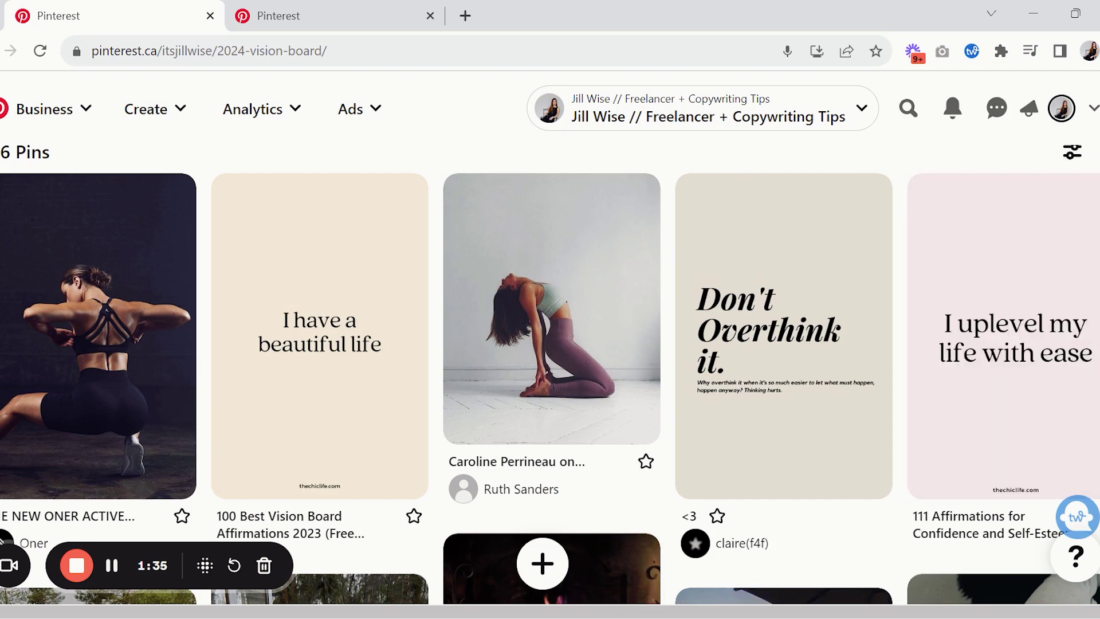
- Scroll down the 2024 Vision Board to suggested pins like 'How To Be a Confident Leader'
scroll(550, 375, down, 5)
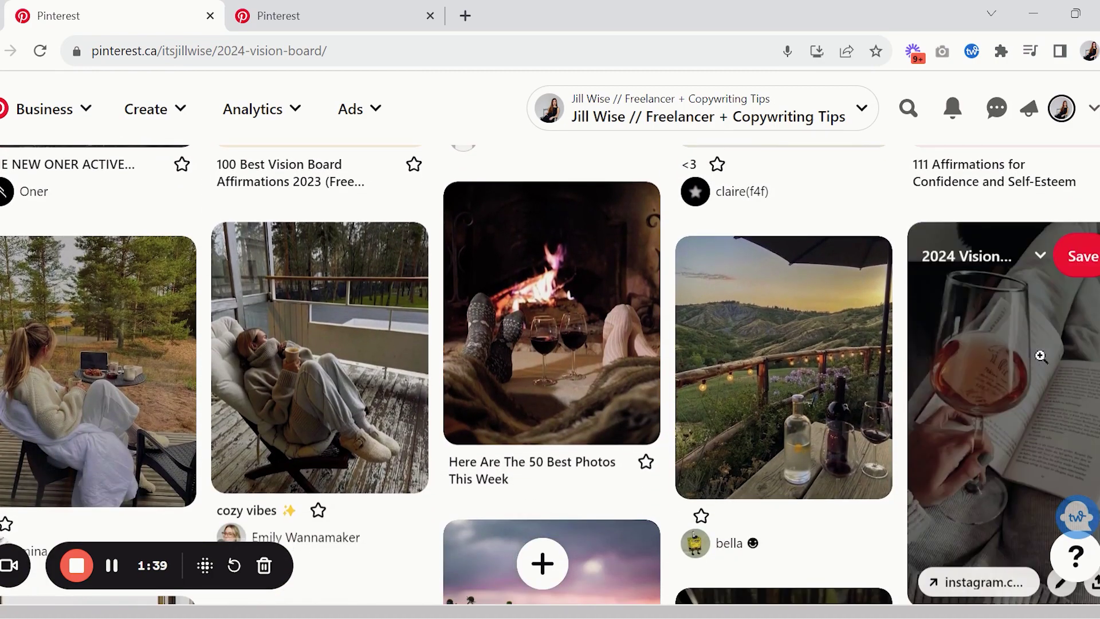
scroll(705, 395, down, 2)
scroll(706, 396, down, 5)
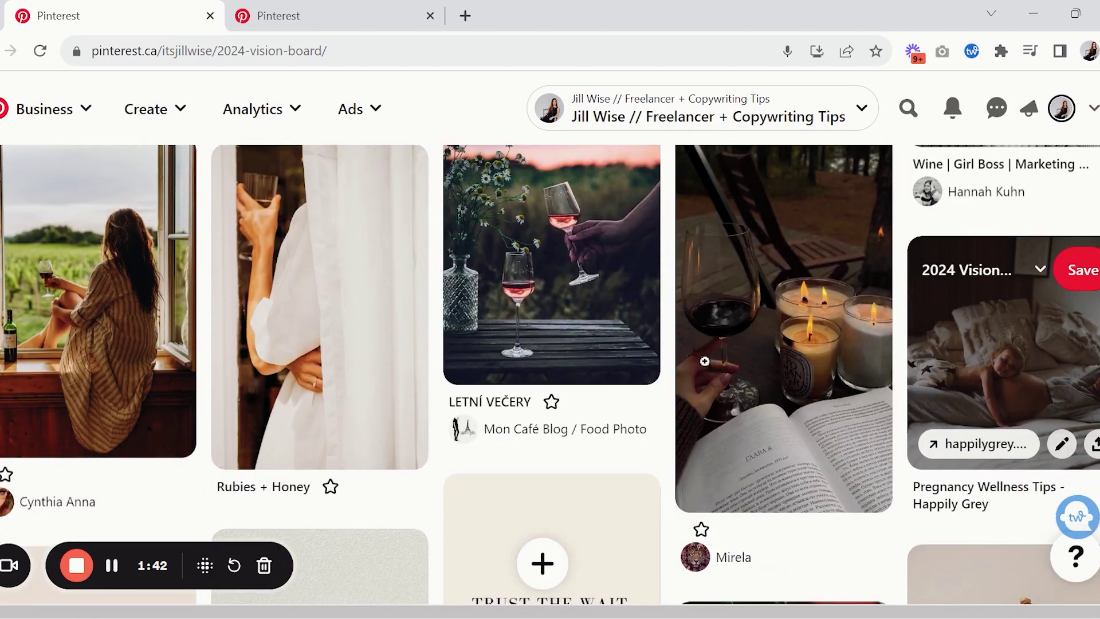
scroll(564, 393, down, 2)
scroll(815, 388, down, 3)
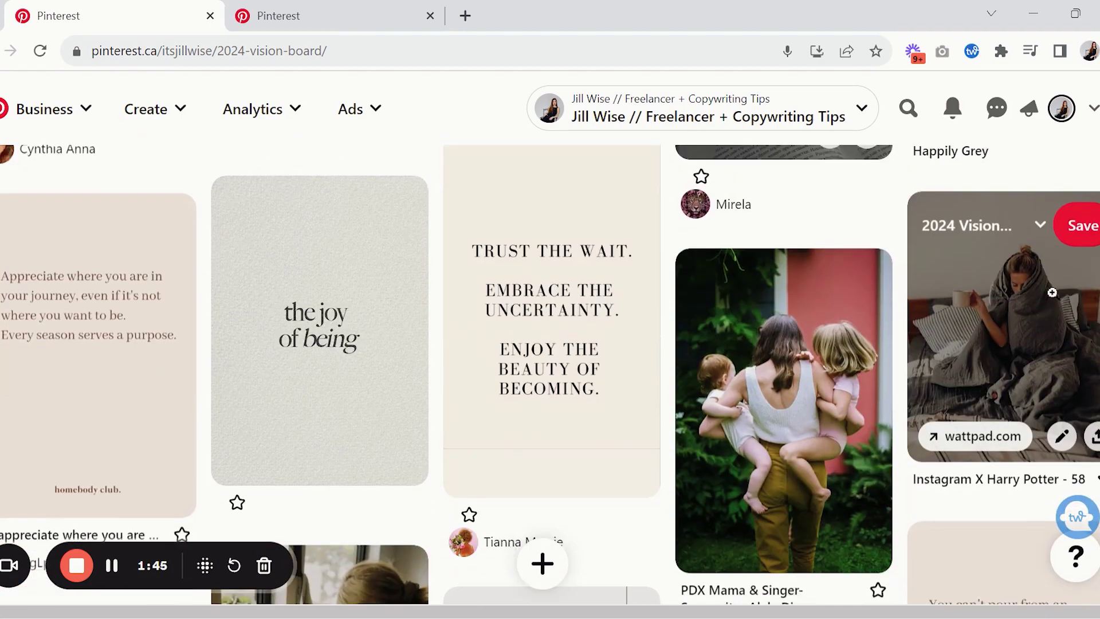
scroll(1052, 294, down, 1)
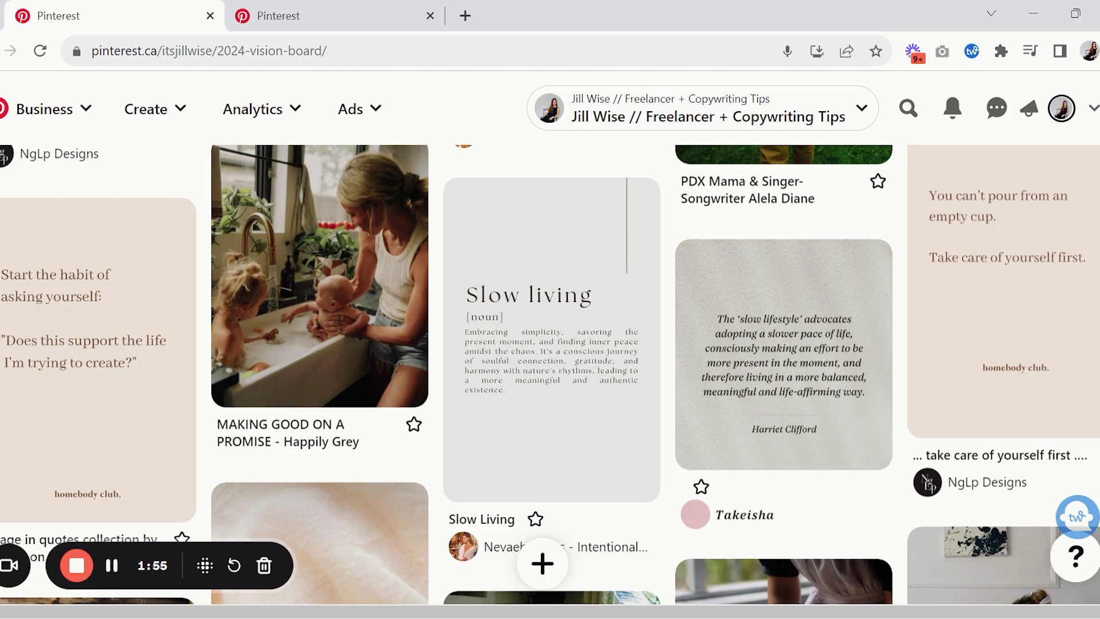
scroll(550, 372, down, 1)
scroll(550, 373, up, 2)
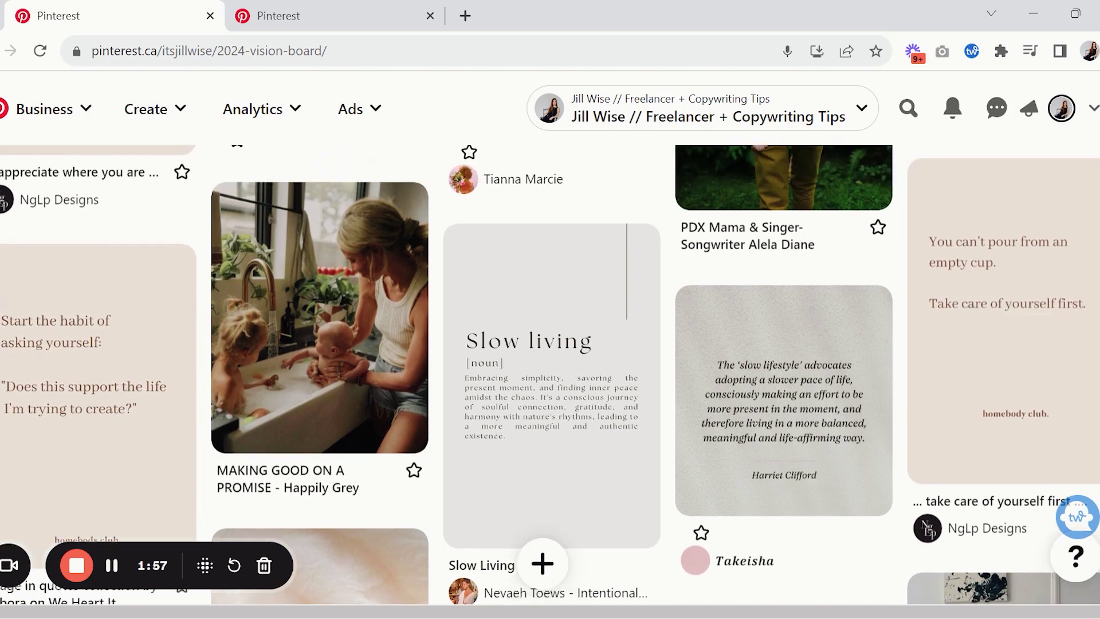
scroll(550, 372, up, 2)
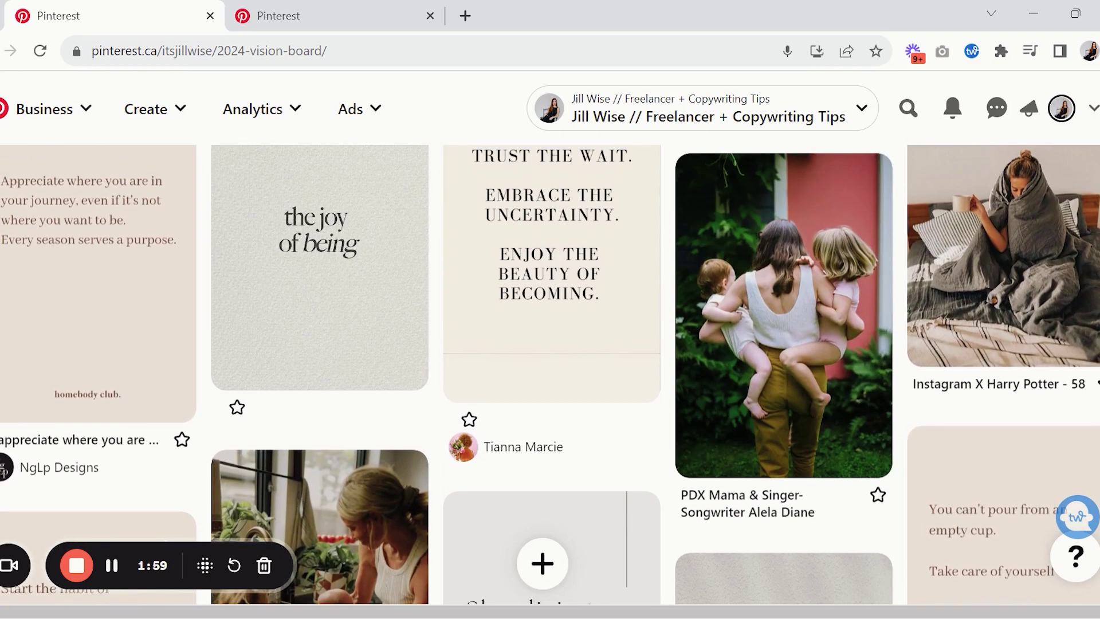
scroll(550, 373, down, 7)
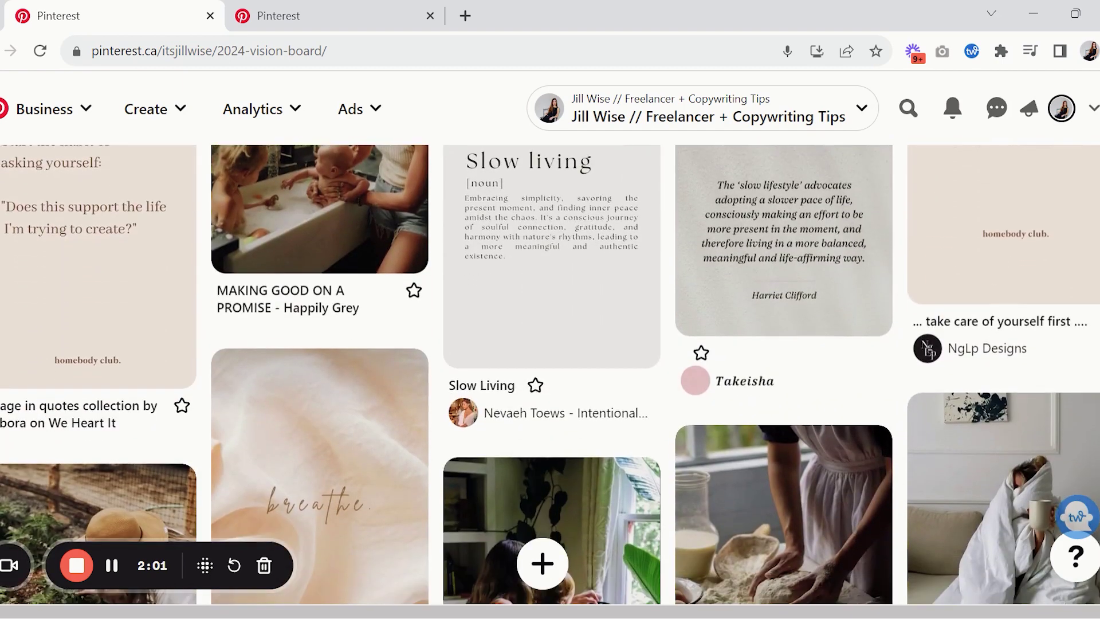
scroll(550, 372, down, 2)
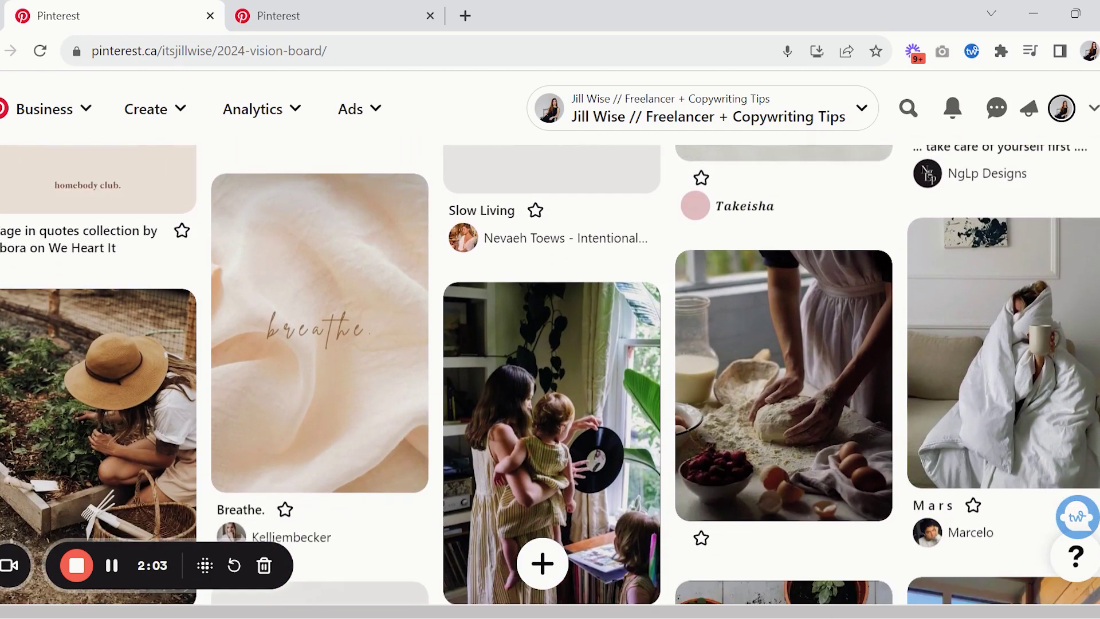
scroll(550, 372, down, 1)
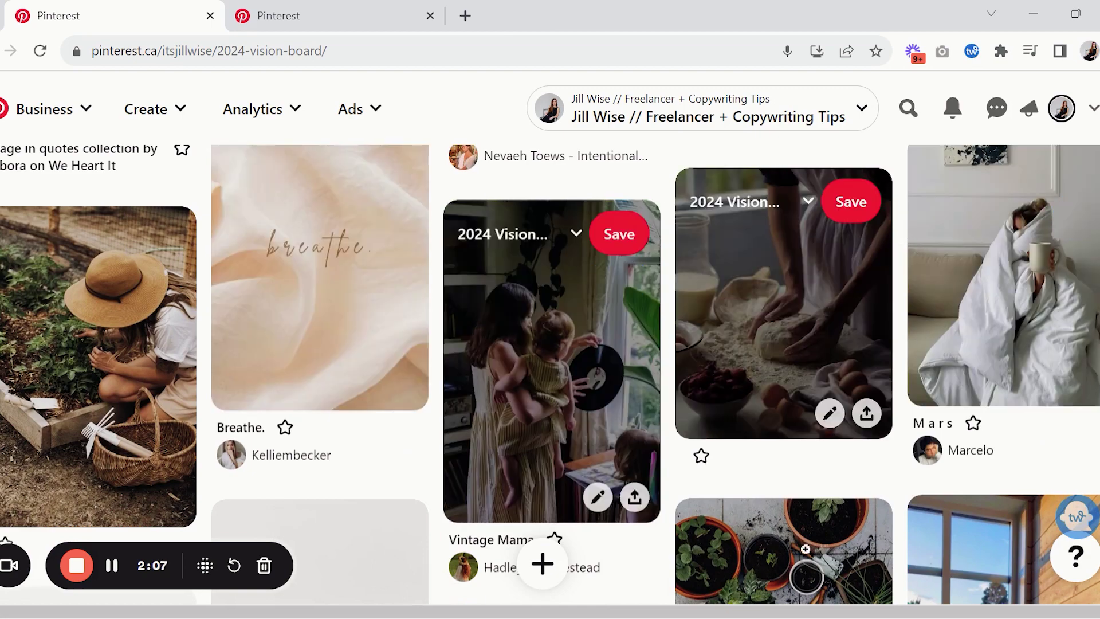
scroll(869, 385, down, 2)
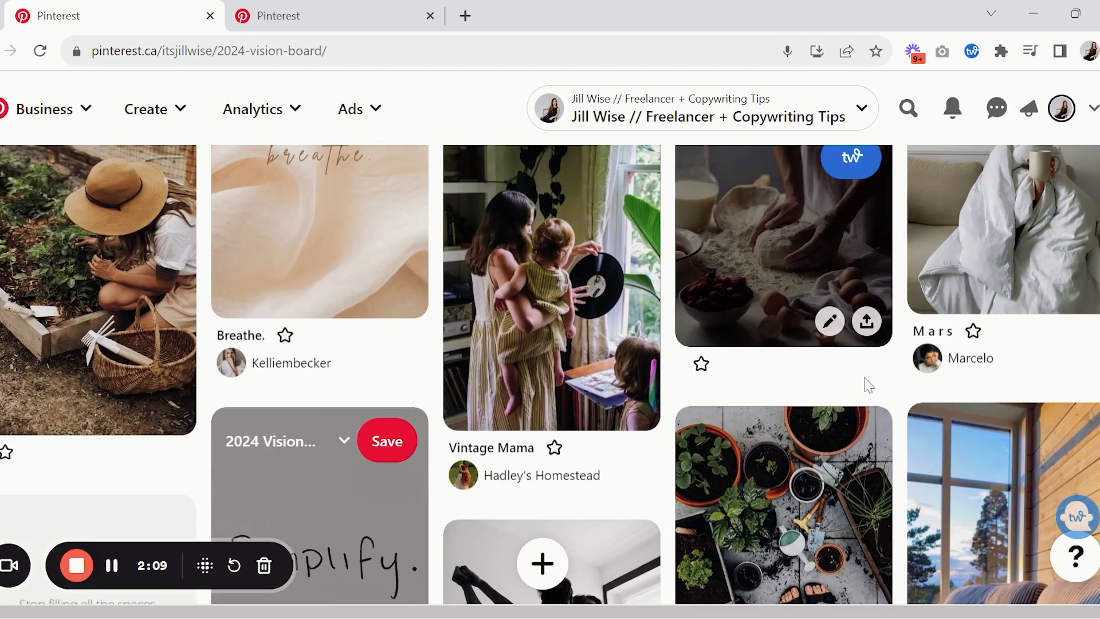
scroll(869, 385, down, 4)
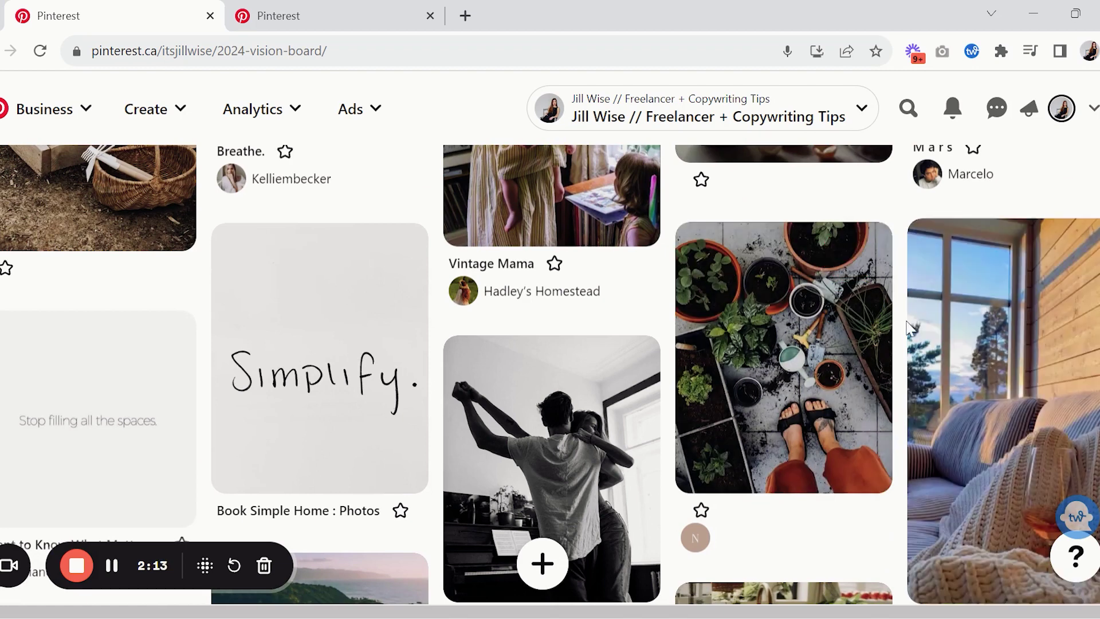
scroll(911, 328, down, 5)
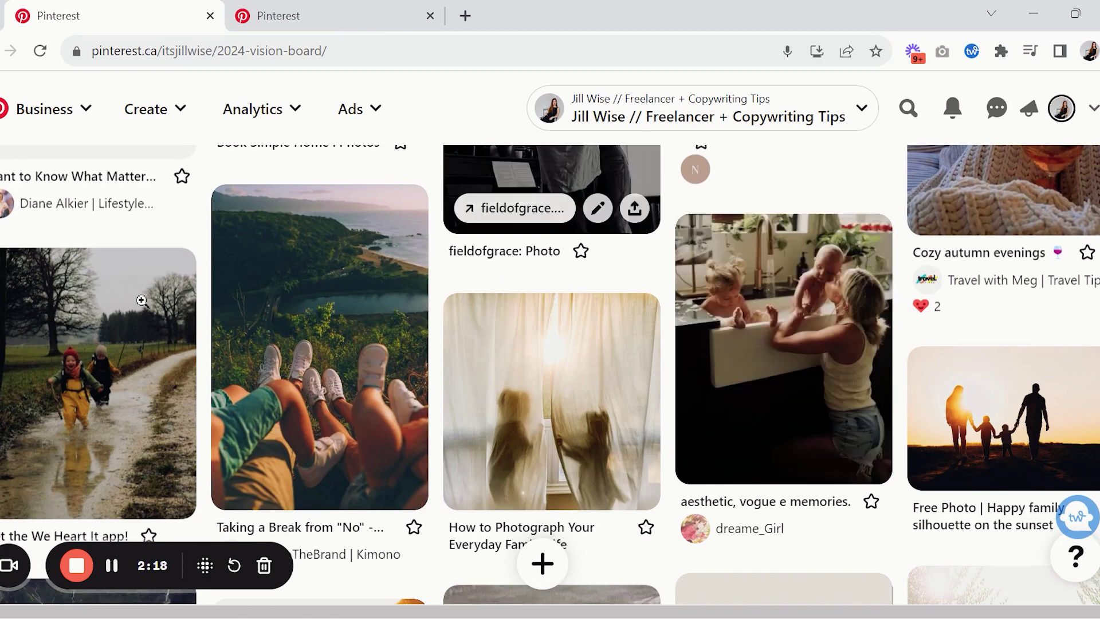
scroll(836, 458, down, 7)
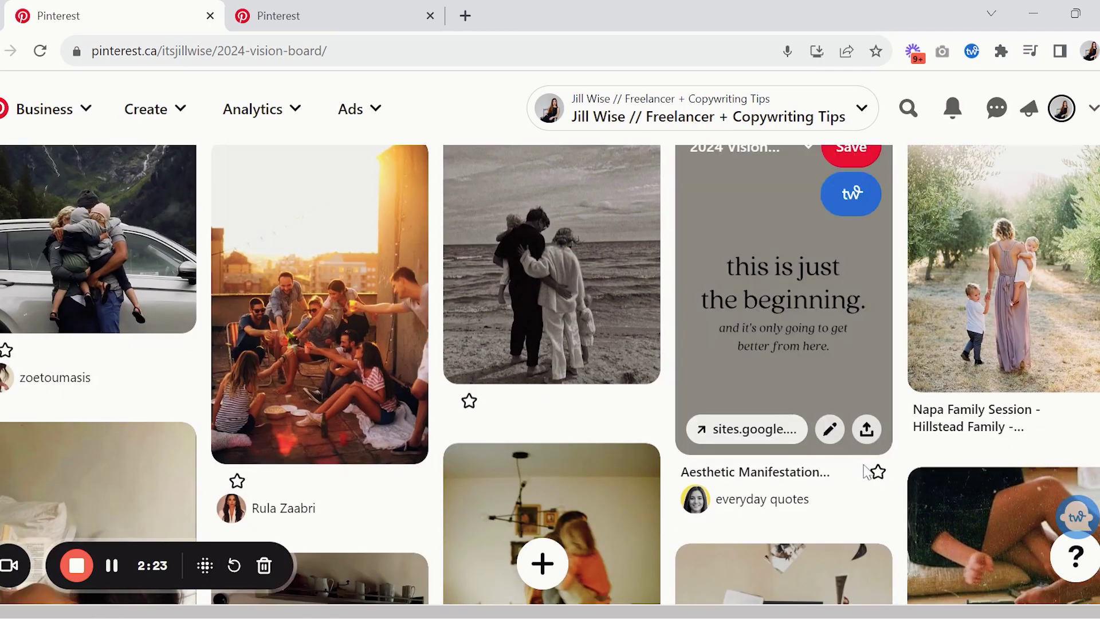
scroll(865, 467, down, 5)
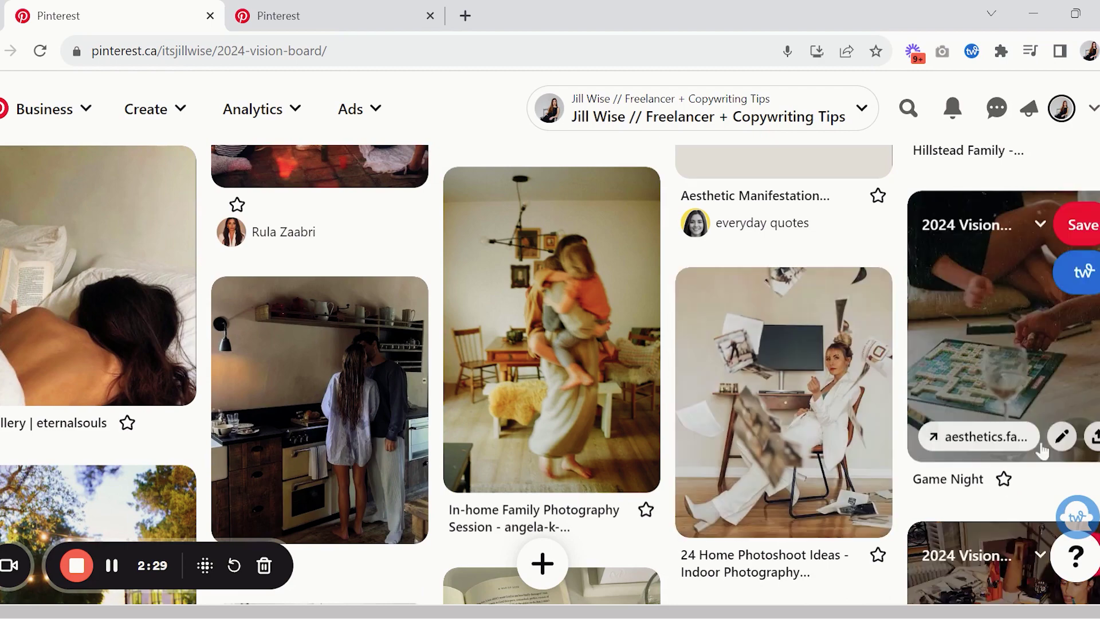
scroll(987, 362, down, 2)
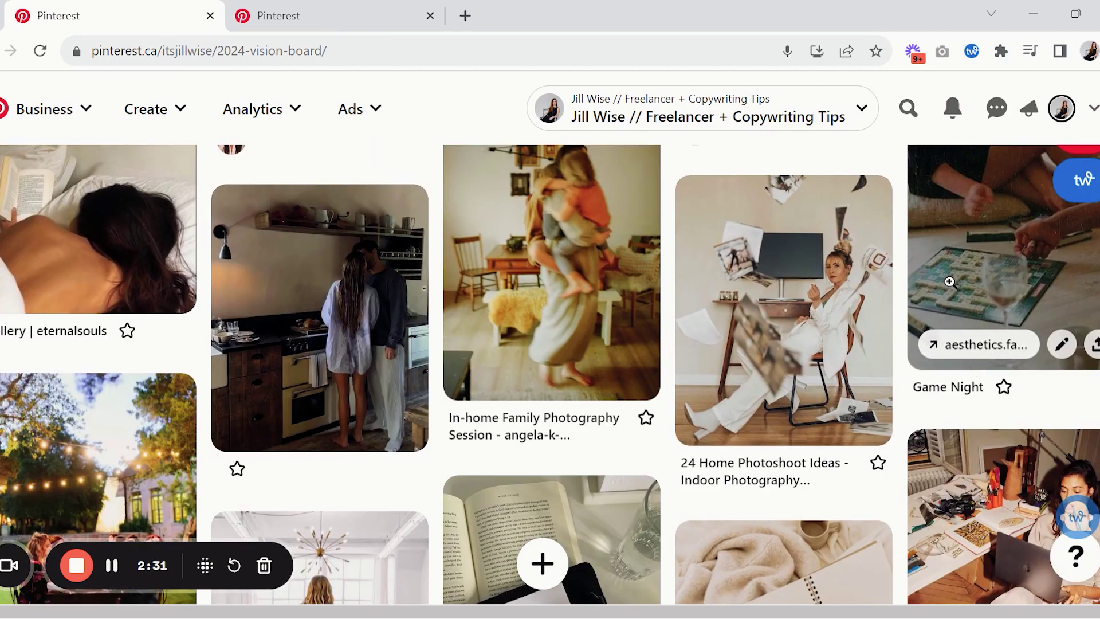
scroll(944, 301, down, 3)
scroll(939, 331, down, 2)
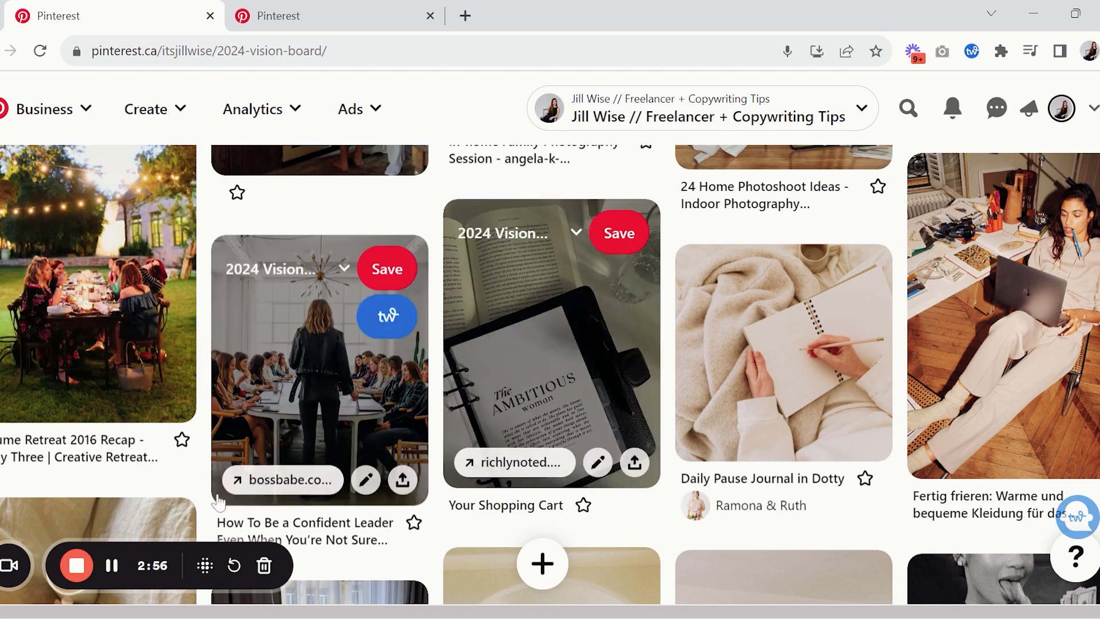
scroll(373, 306, up, 3)
scroll(373, 306, down, 2)
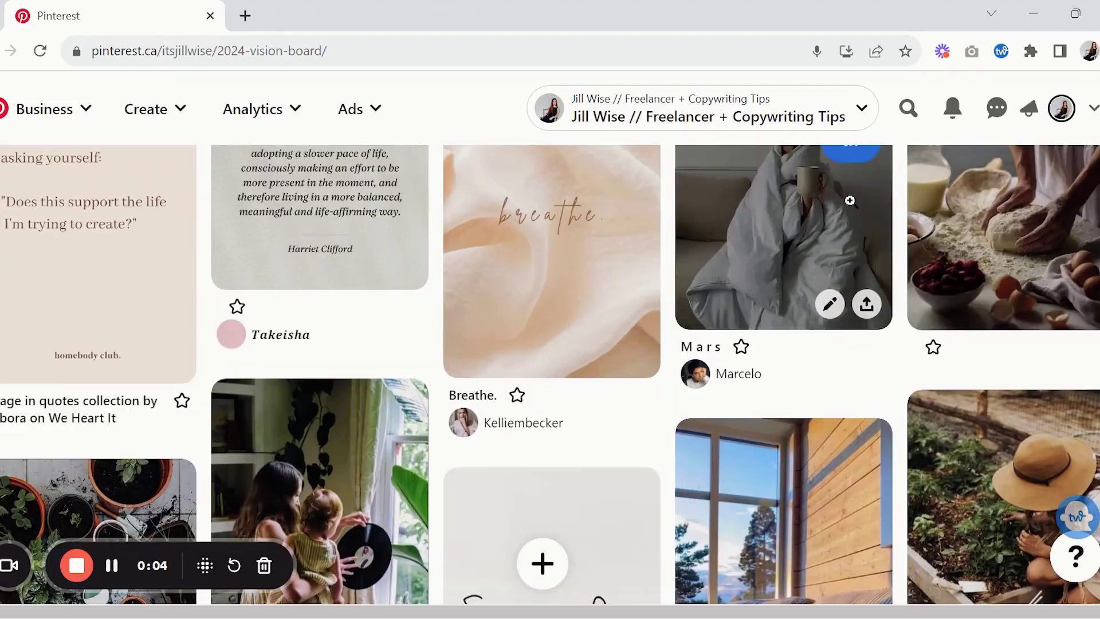
- From More ideas, save the 'MAKING GOOD ON A PROMISE', PDX Mama and Harry Potter pins
scroll(849, 200, down, 15)
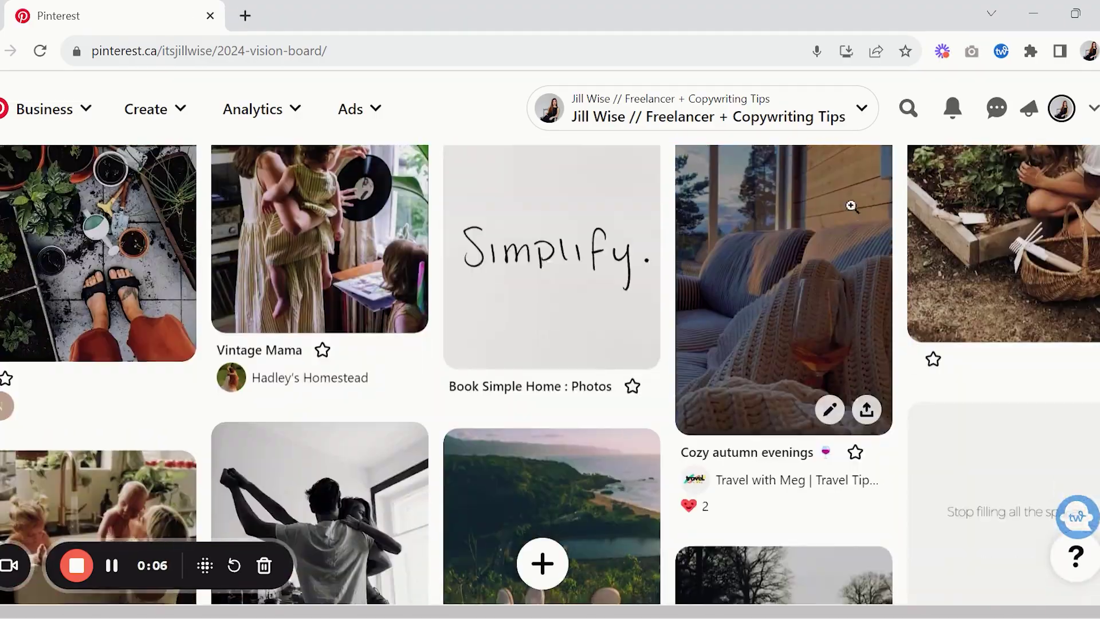
scroll(912, 394, down, 15)
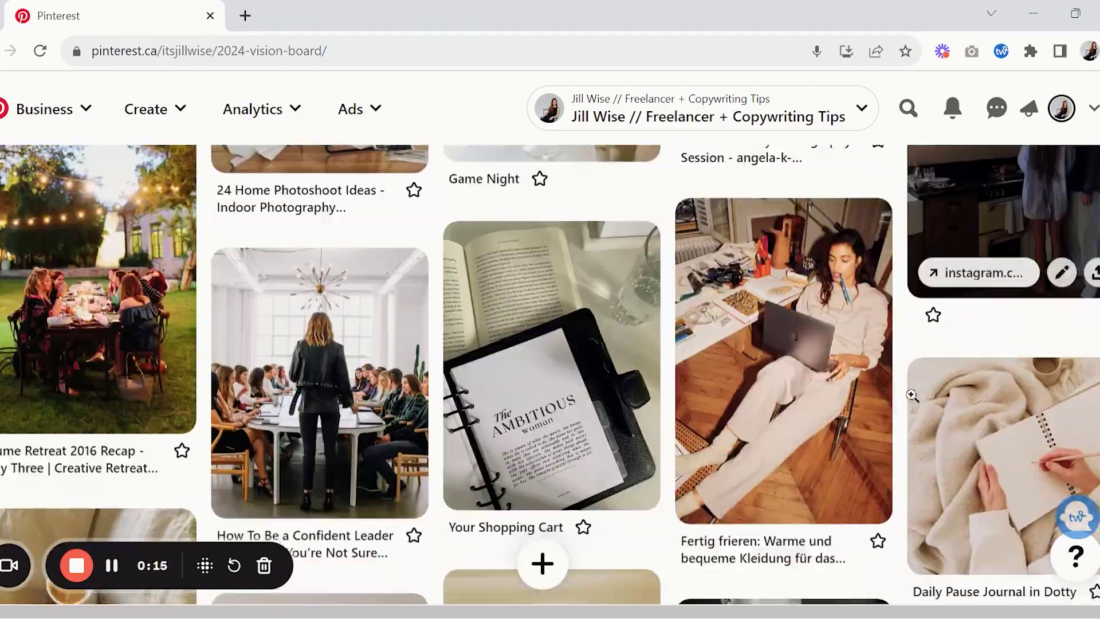
scroll(842, 411, down, 5)
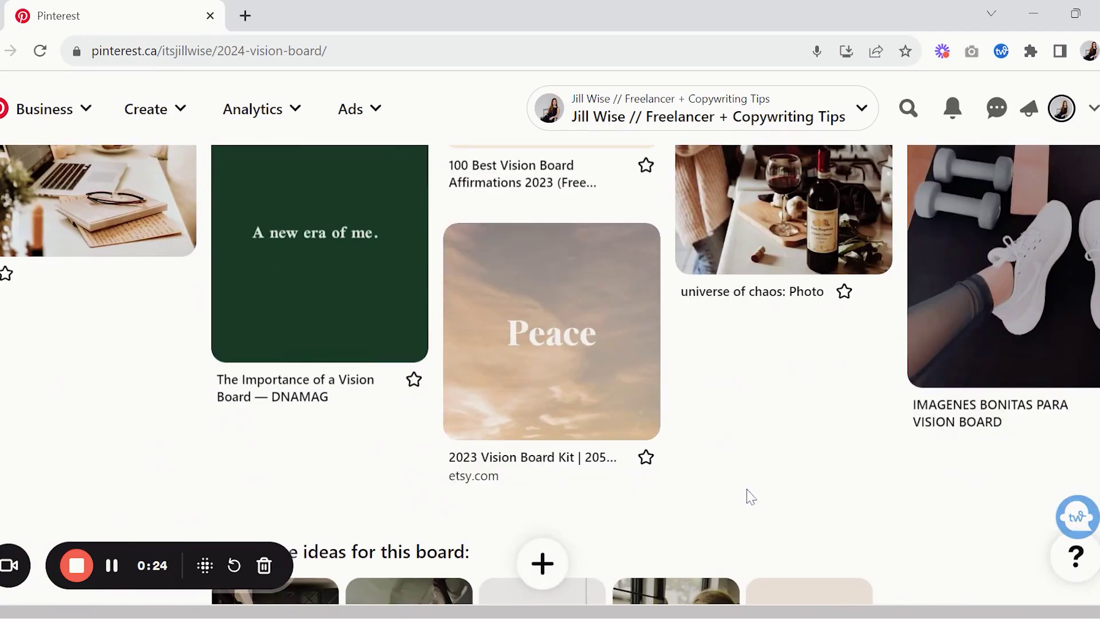
click(486, 373)
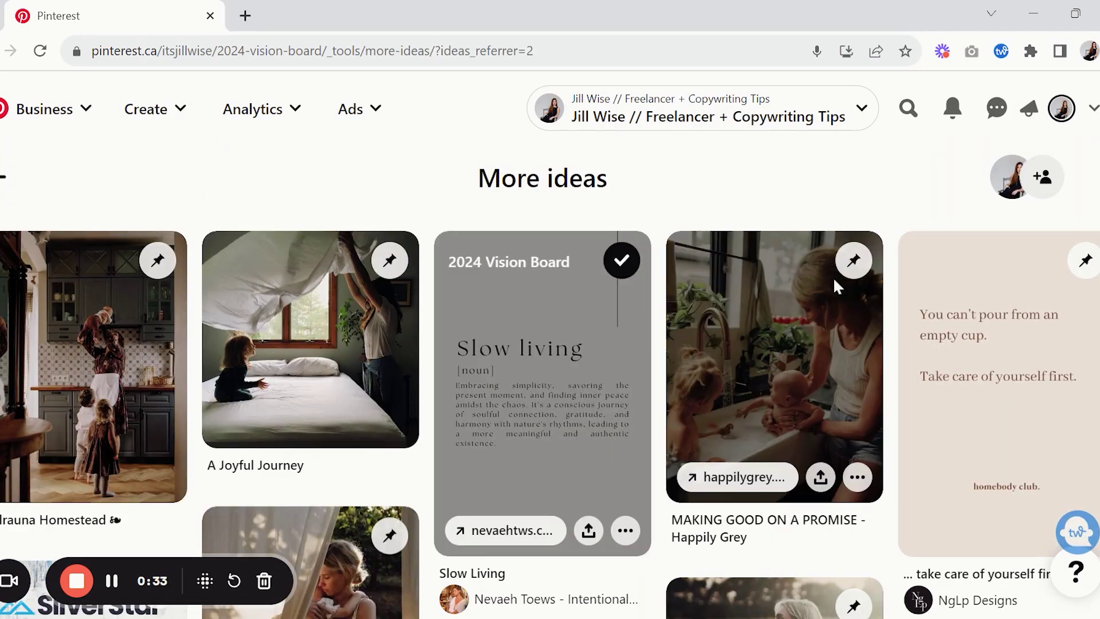
click(854, 260)
scroll(363, 402, down, 8)
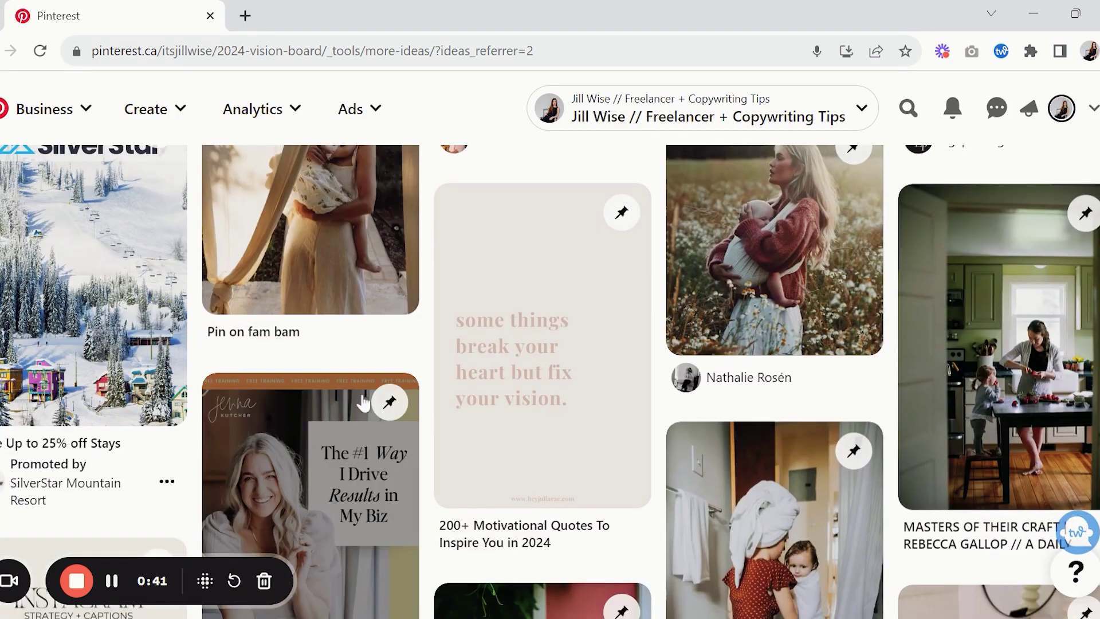
scroll(363, 403, down, 7)
click(623, 229)
scroll(491, 326, down, 5)
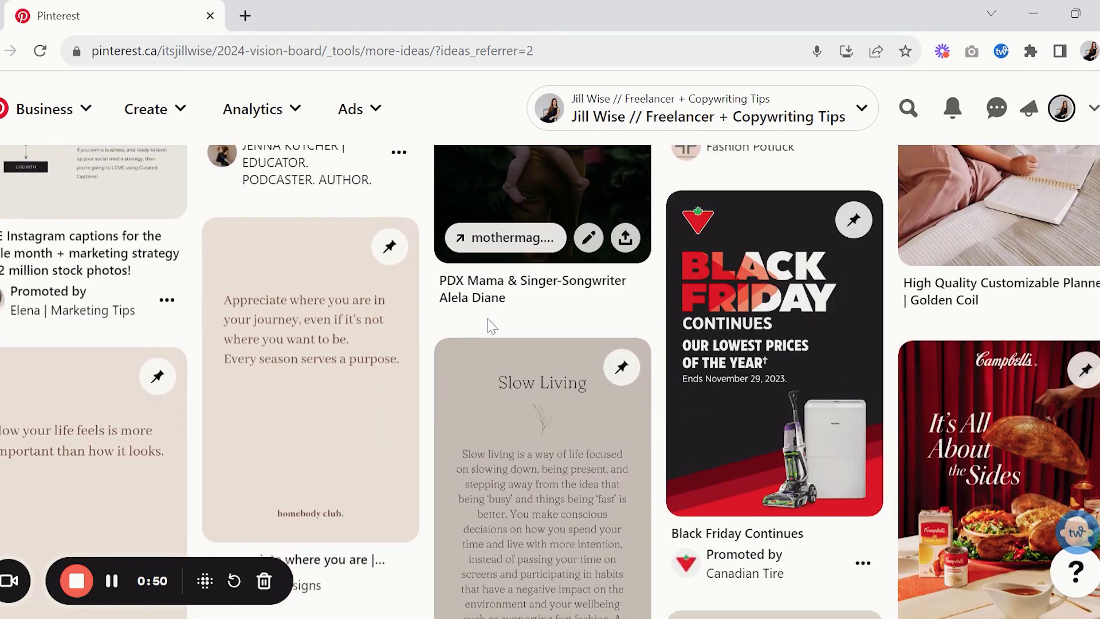
scroll(389, 261, down, 10)
scroll(167, 201, up, 2)
click(156, 183)
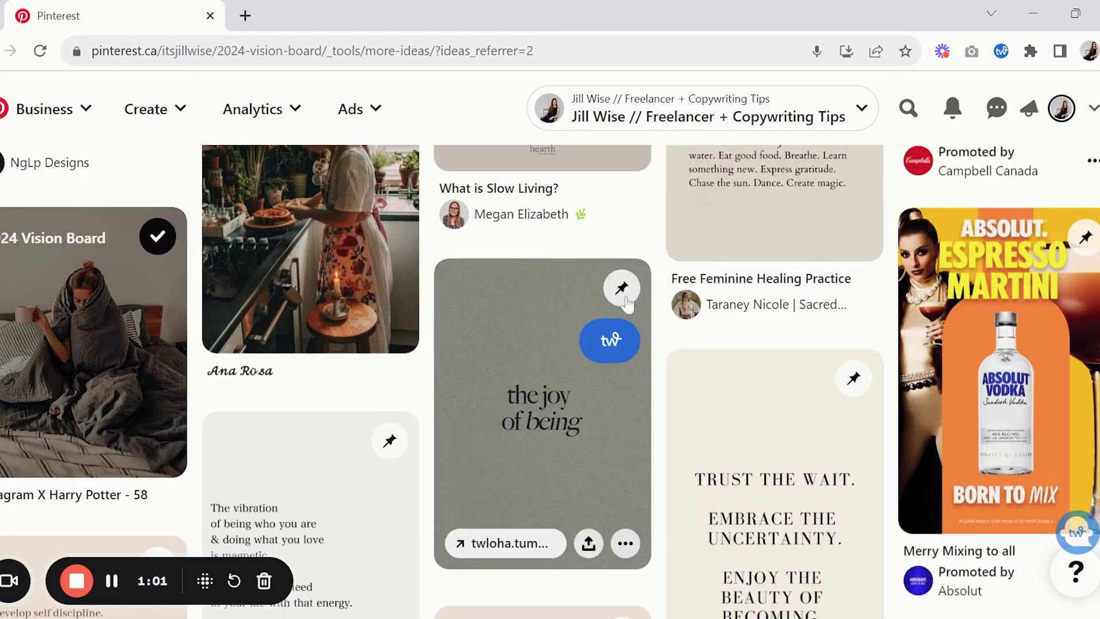
- Search Pinterest for 'winery vibes'
scroll(913, 279, down, 3)
scroll(548, 310, down, 10)
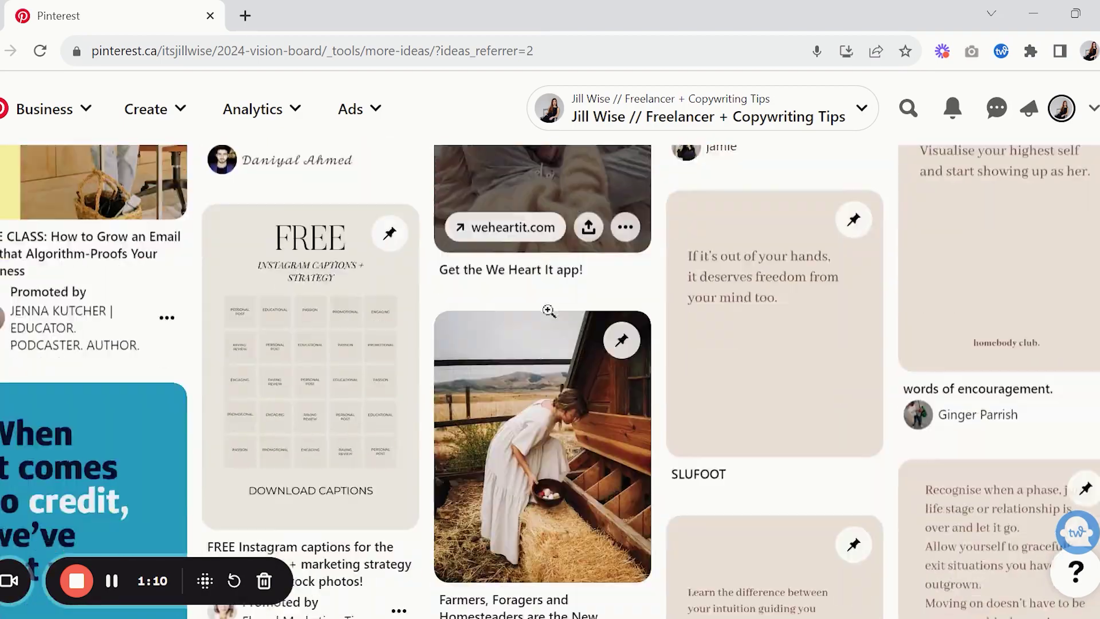
scroll(549, 310, down, 10)
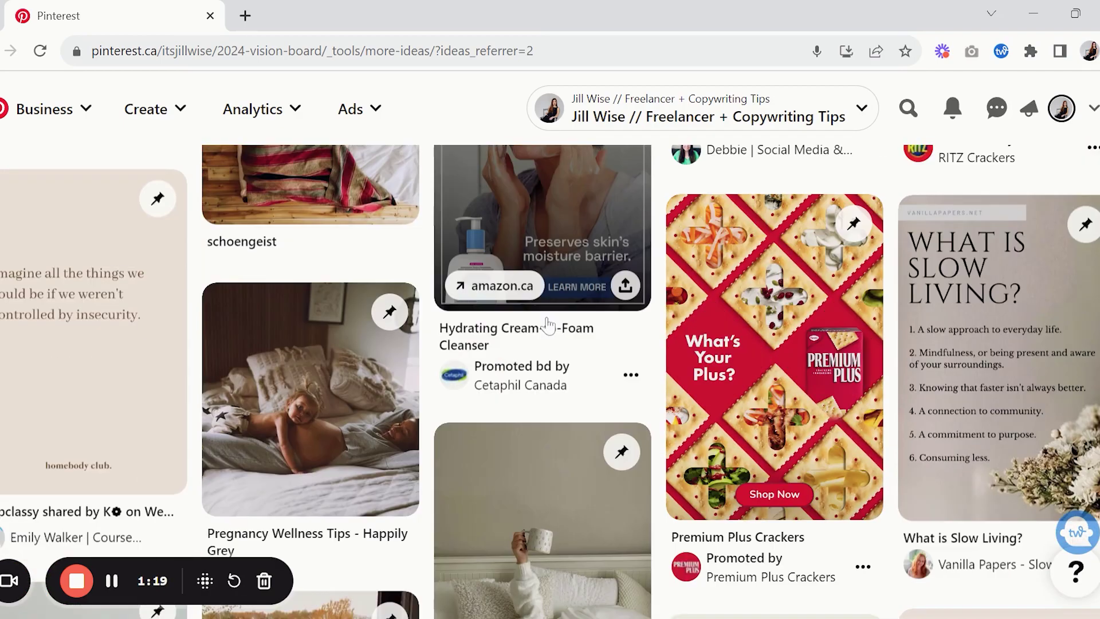
scroll(549, 322, down, 15)
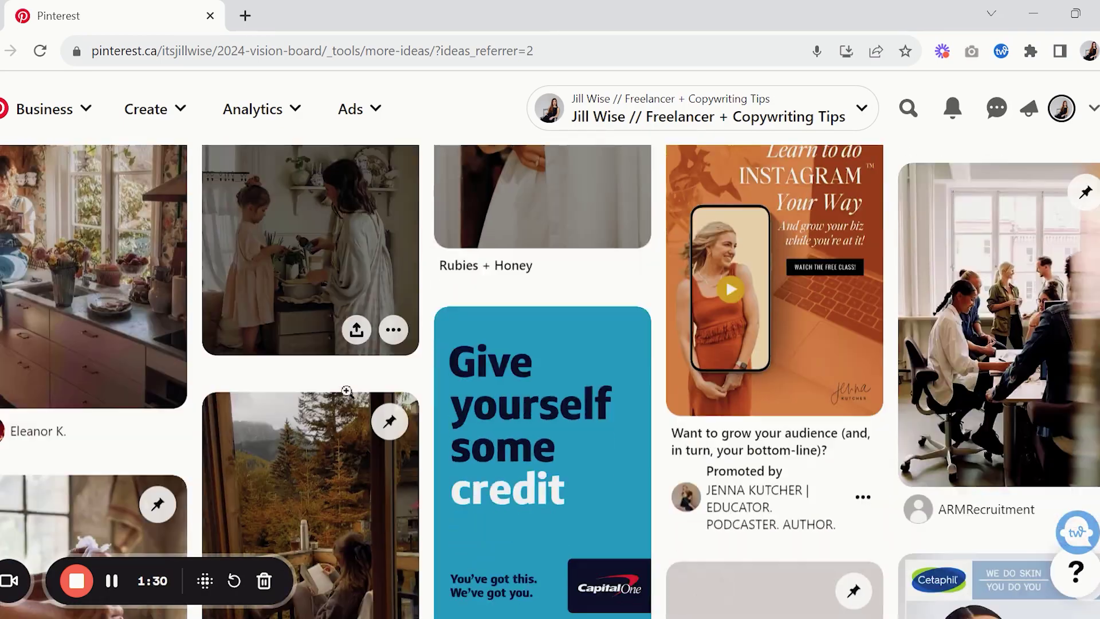
scroll(346, 391, down, 10)
click(908, 109)
text(winery vibes)
key(Return)
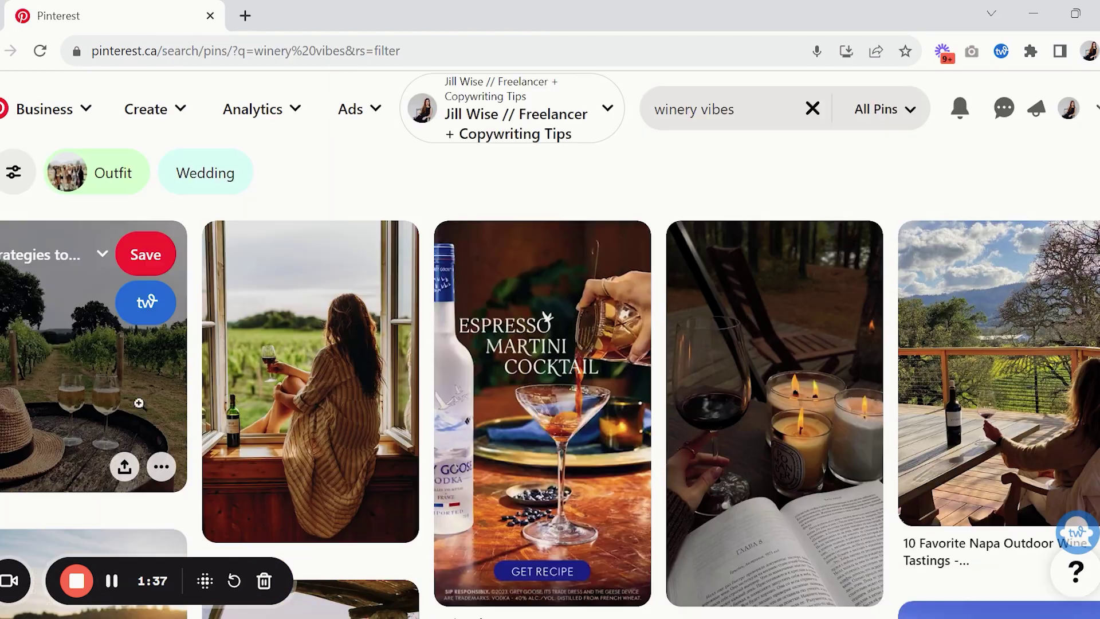
- Save two winery pins from the results to the 2024 Vision Board
click(378, 254)
click(792, 253)
scroll(533, 314, down, 5)
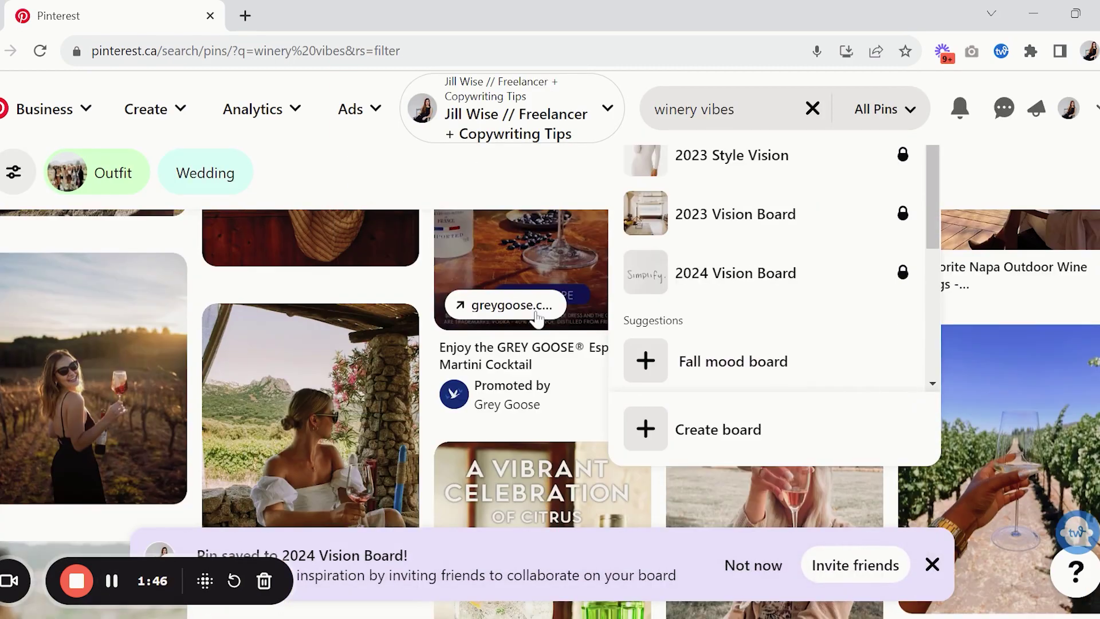
click(739, 272)
scroll(875, 267, down, 5)
click(835, 254)
scroll(842, 309, down, 10)
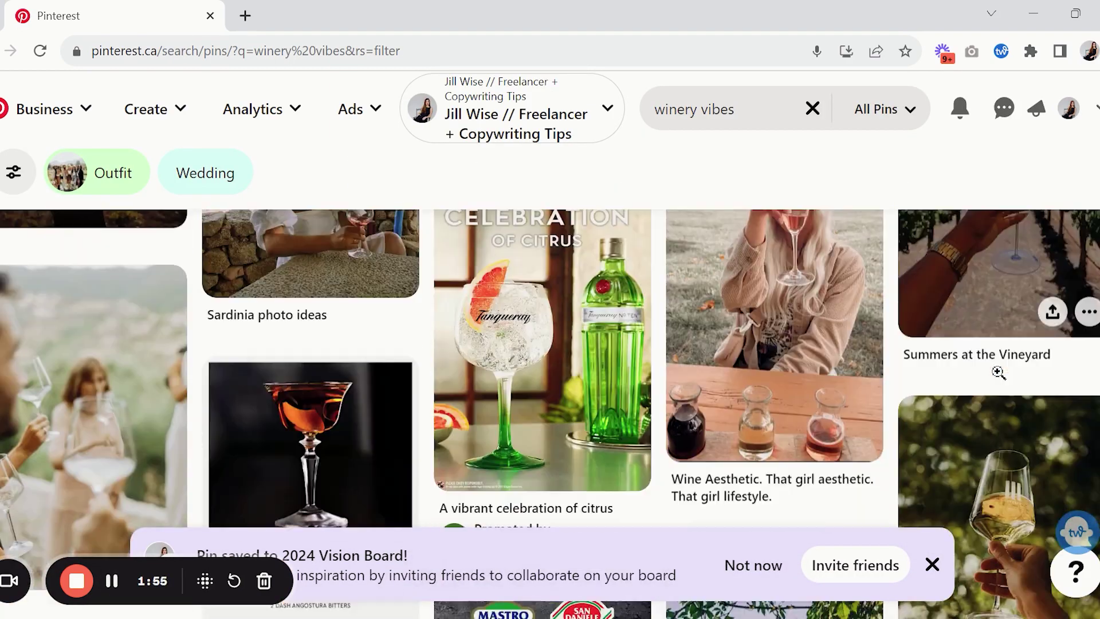
scroll(997, 373, down, 15)
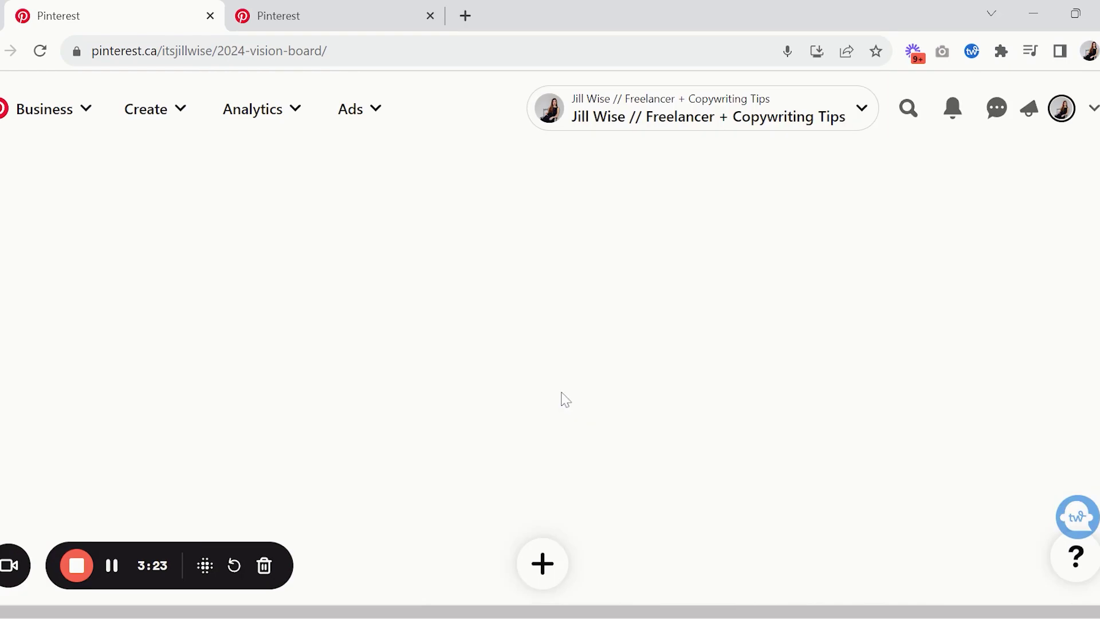
- In Canva's home page, bring up the design-type list that includes Desktop Wallpaper
scroll(791, 378, down, 2)
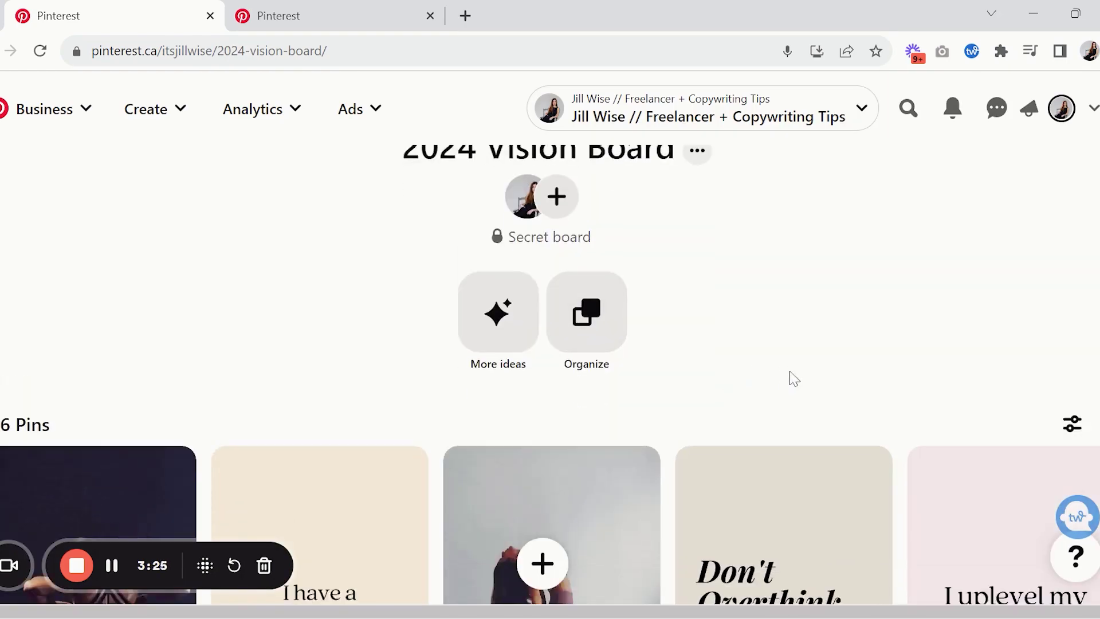
scroll(688, 466, down, 5)
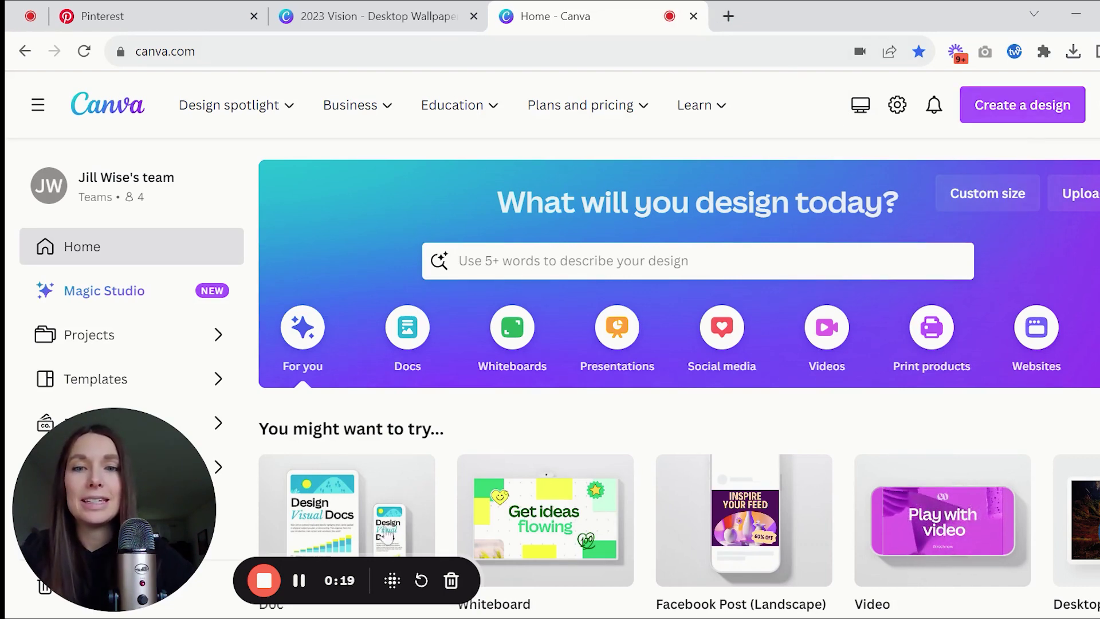
click(1014, 121)
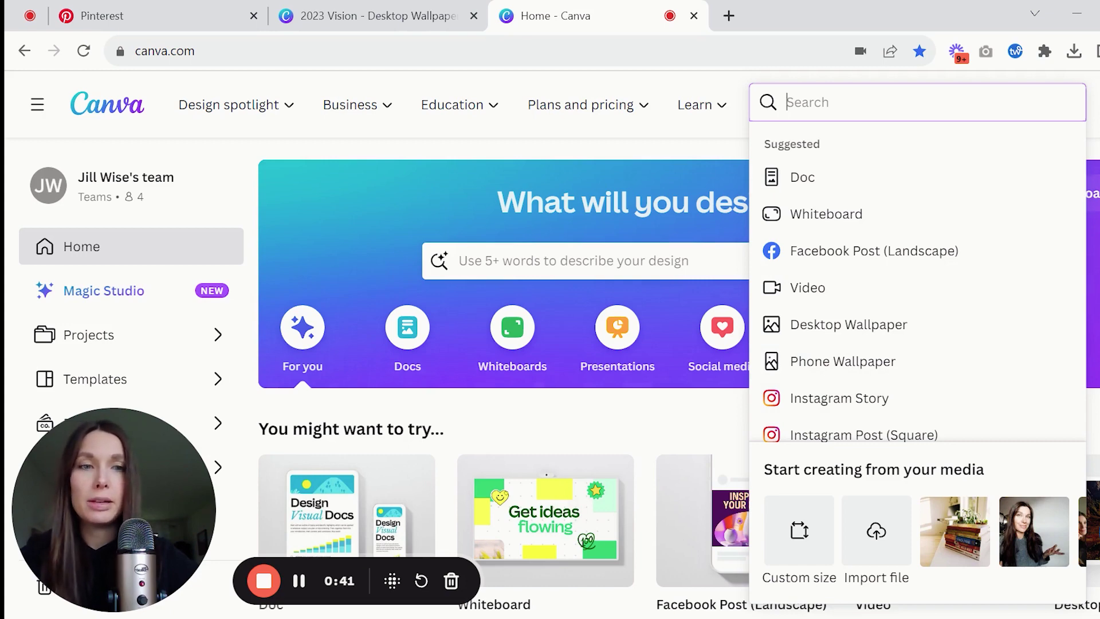
- Switch to the 2023 Vision design and review its two 1920×1080 collage pages
click(471, 8)
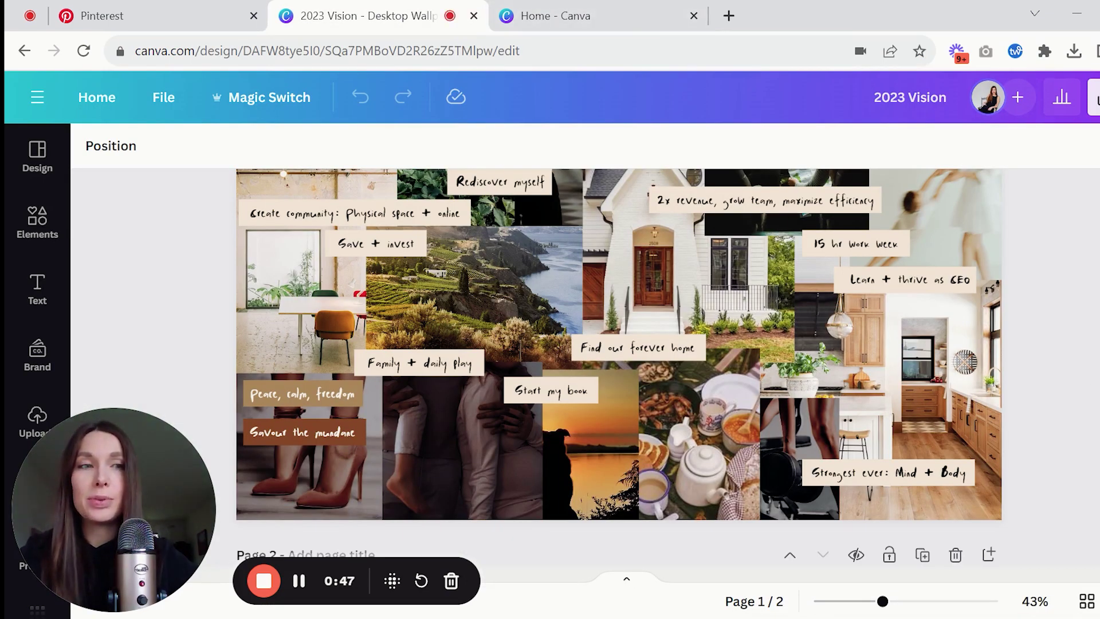
scroll(619, 343, up, 1)
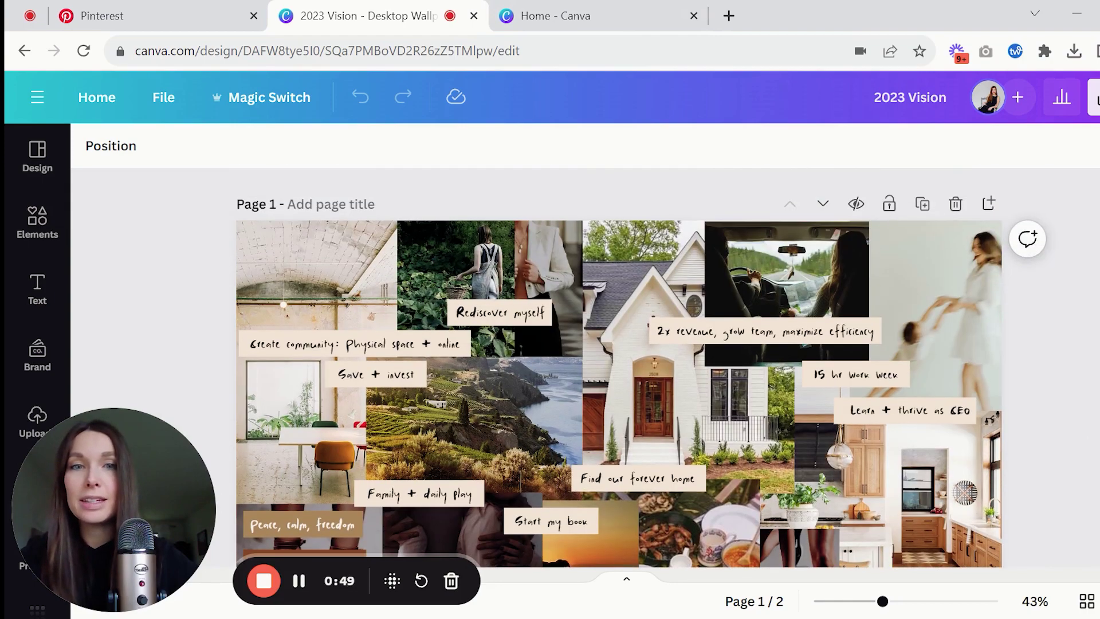
scroll(619, 344, down, 5)
scroll(619, 343, up, 3)
scroll(618, 344, down, 2)
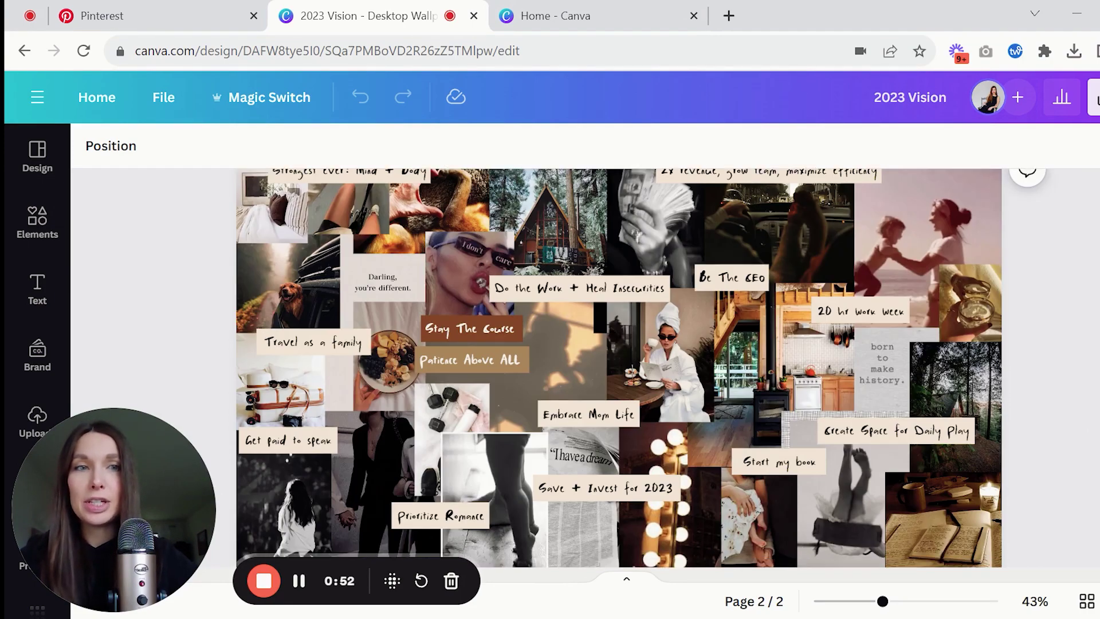
scroll(619, 367, up, 5)
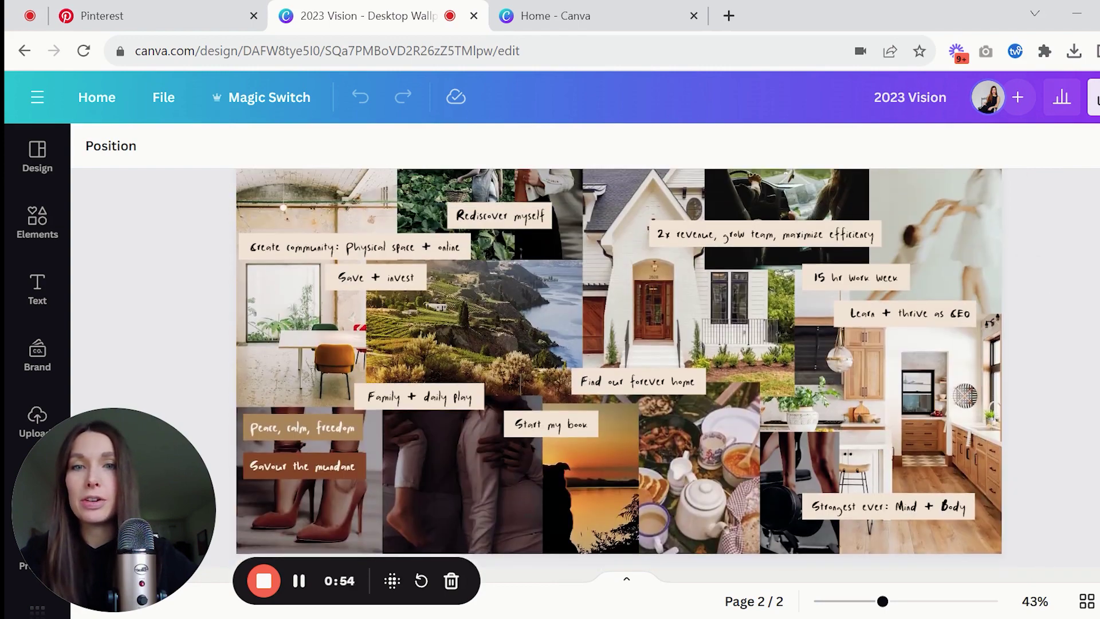
scroll(619, 367, up, 2)
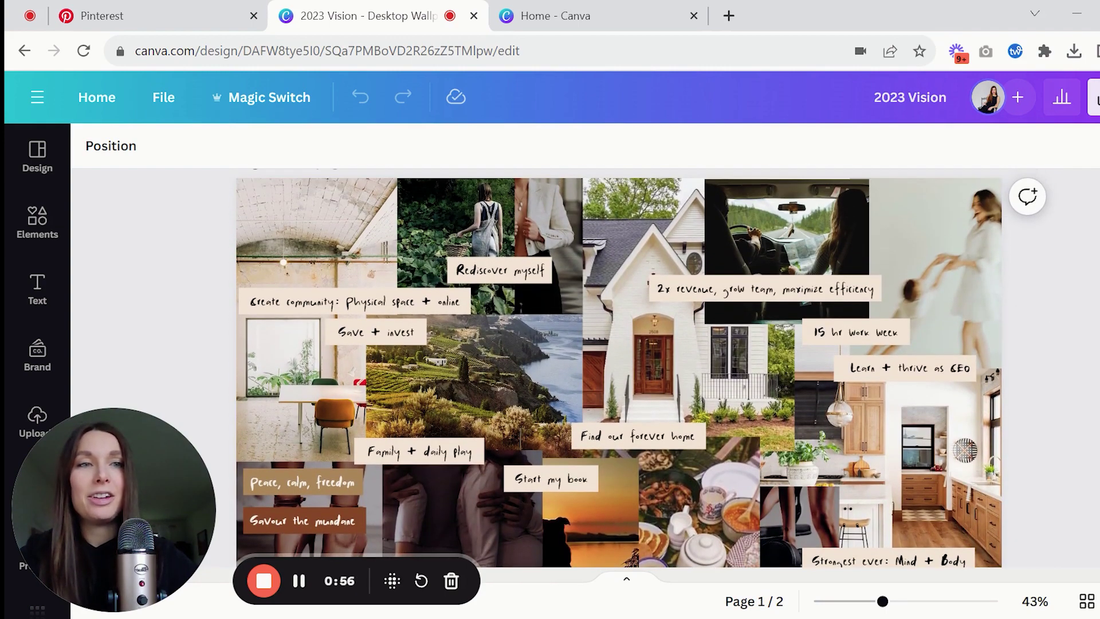
click(165, 97)
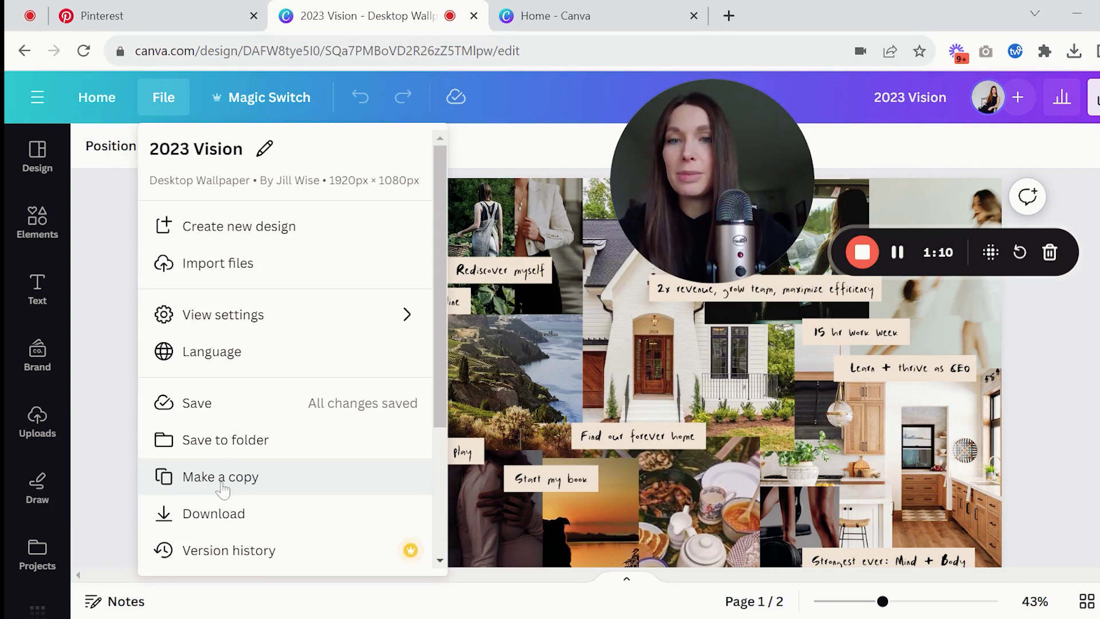
- Make a copy of the design titled '2024 Vision' and duplicate its first collage page
click(221, 484)
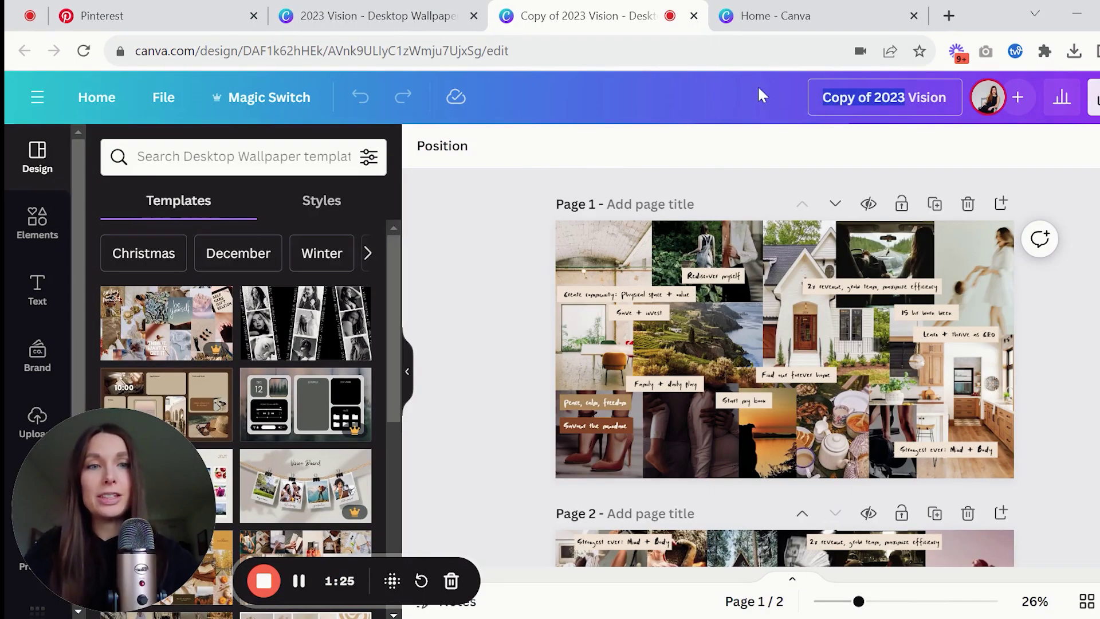
text(2024)
key(Return)
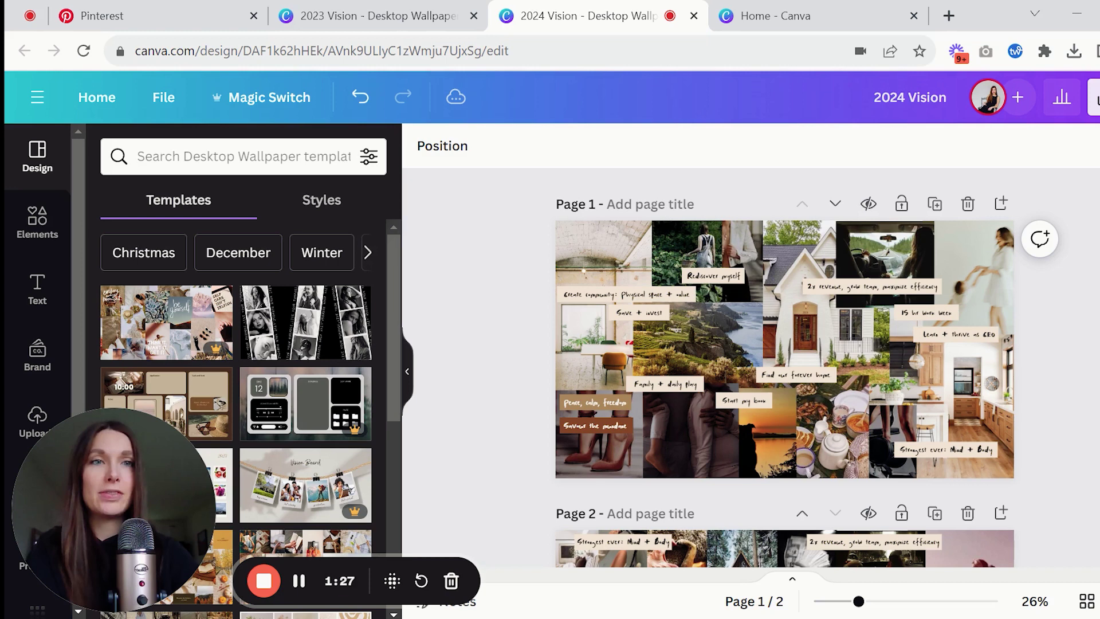
click(934, 203)
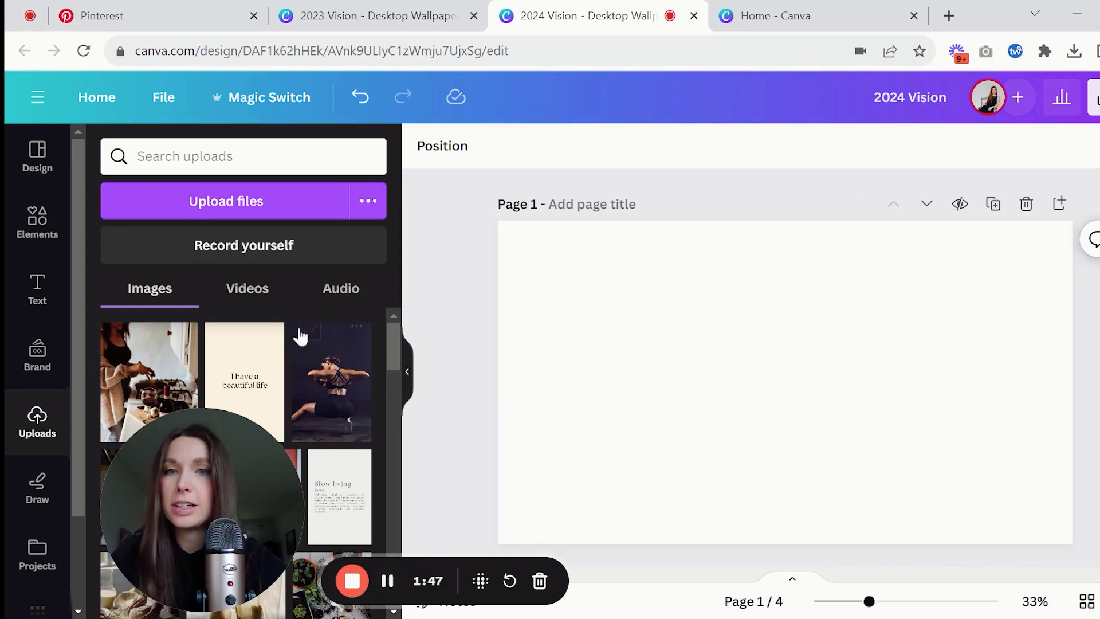
- Add the cooking-with-wine photo at top-left and the dancer photo below the kitchen photo
scroll(310, 343, down, 5)
scroll(309, 343, up, 5)
drag(118, 350, 530, 347)
drag(714, 500, 656, 383)
drag(331, 381, 668, 460)
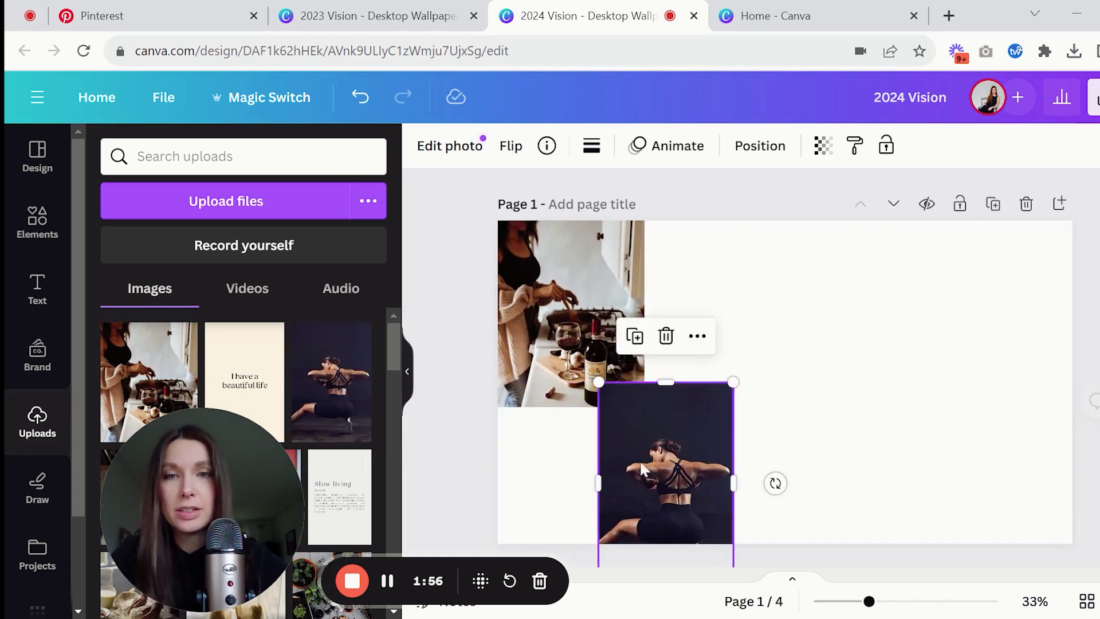
scroll(470, 453, down, 1)
click(460, 435)
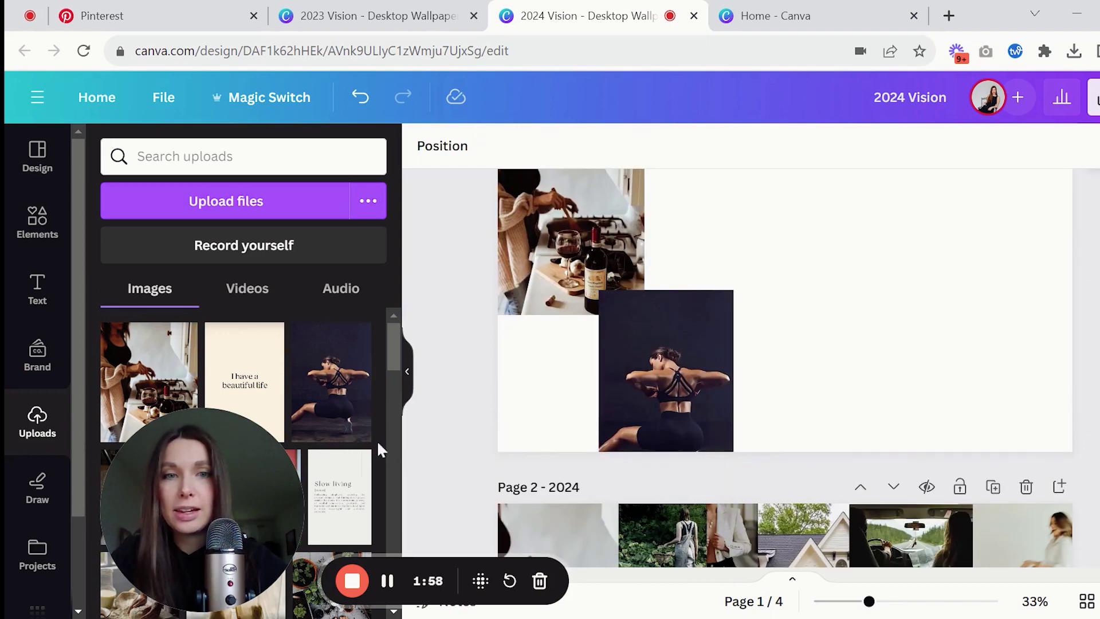
- Place the couple-in-kitchen photo beside the plants photo and the desk photo mid-page
scroll(318, 401, down, 5)
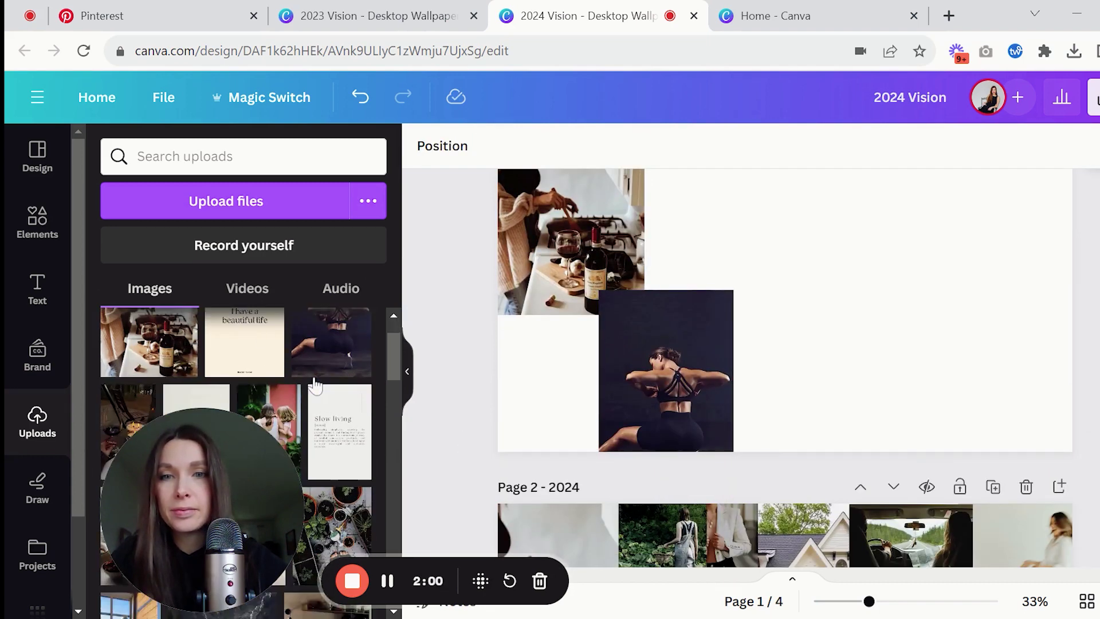
scroll(318, 385, down, 1)
drag(317, 372, 999, 351)
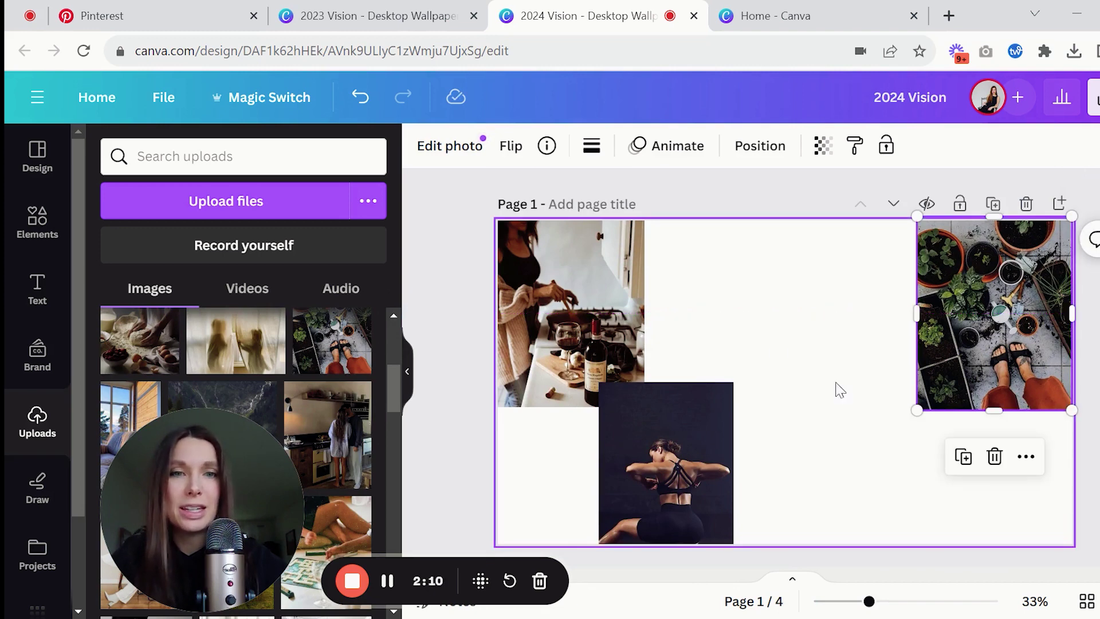
drag(341, 434, 891, 381)
key(Escape)
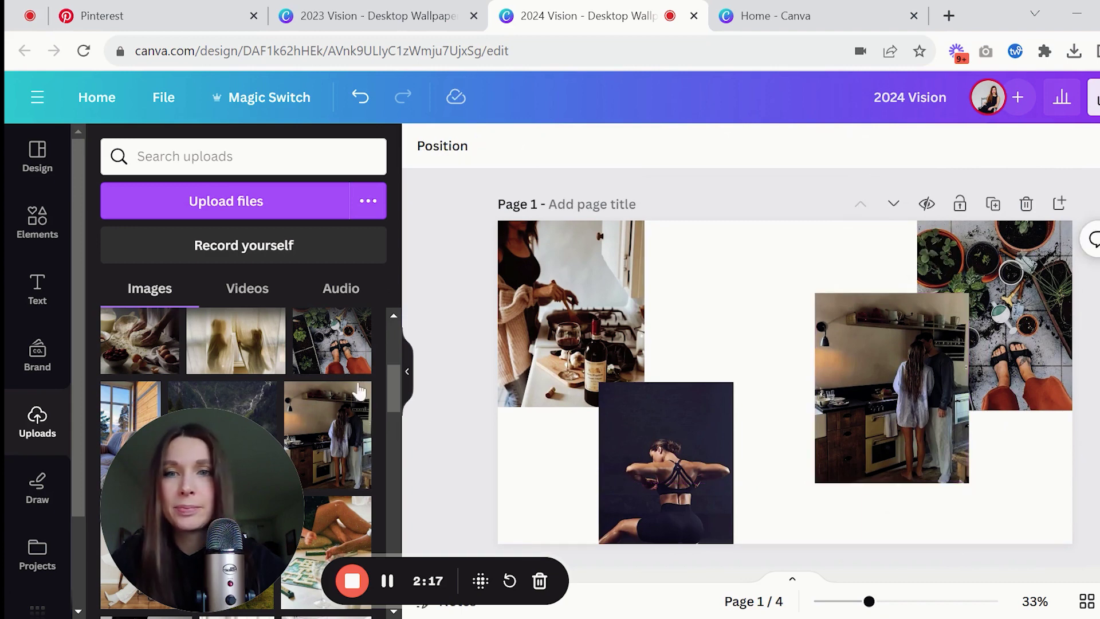
click(387, 580)
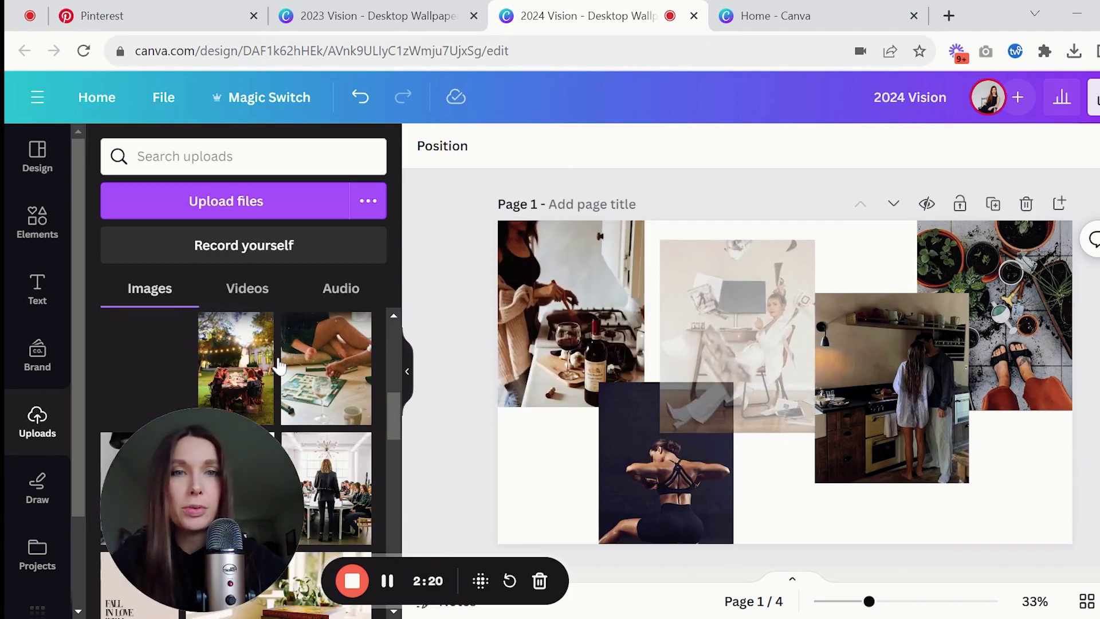
drag(279, 365, 676, 309)
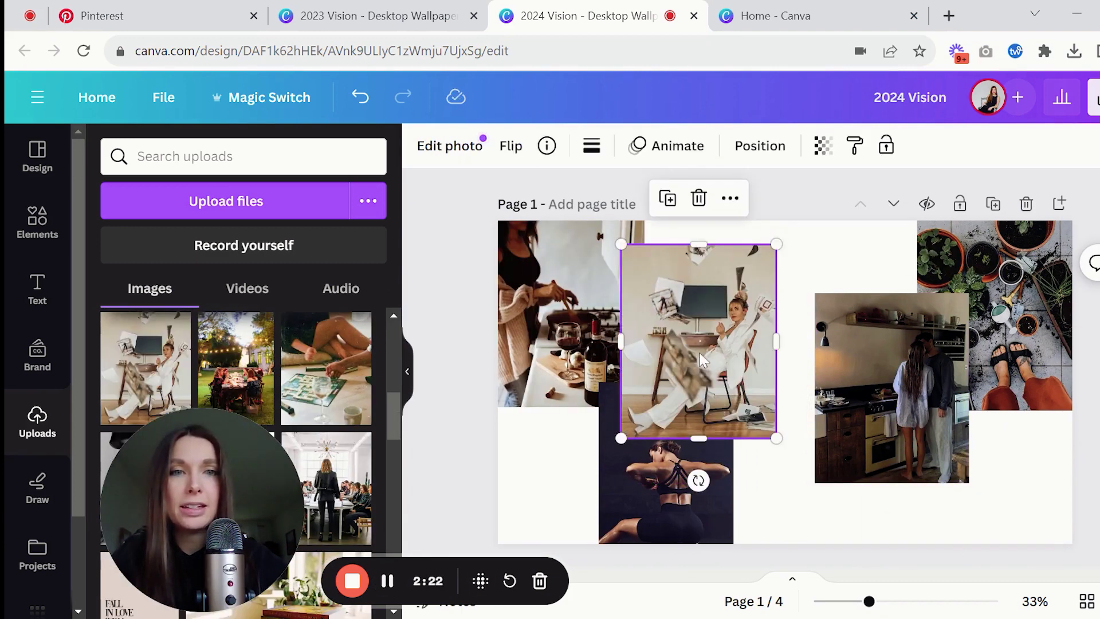
drag(703, 360, 796, 475)
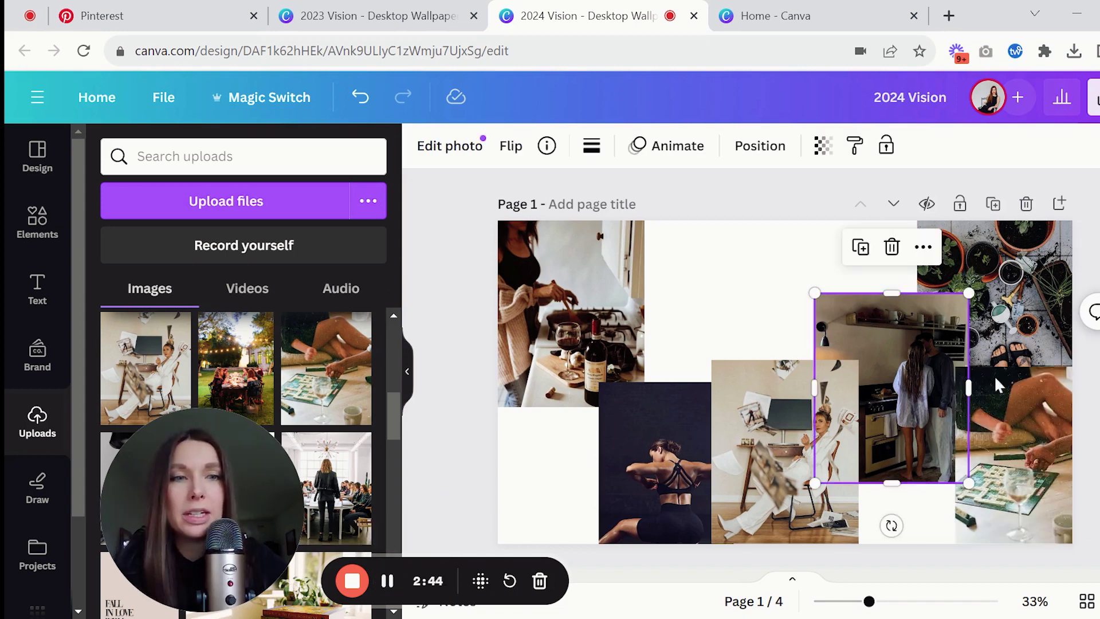
- Bring the kitchen couple photo forward two layers in front of its neighbours
right_click(917, 395)
mouse_move(816, 318)
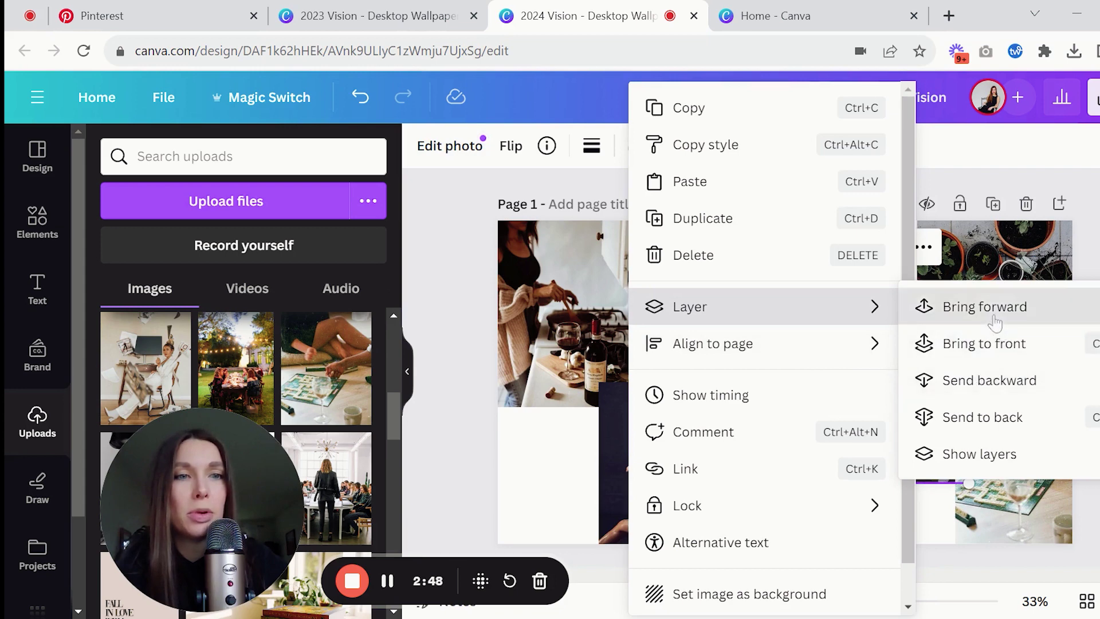
click(1088, 307)
right_click(882, 376)
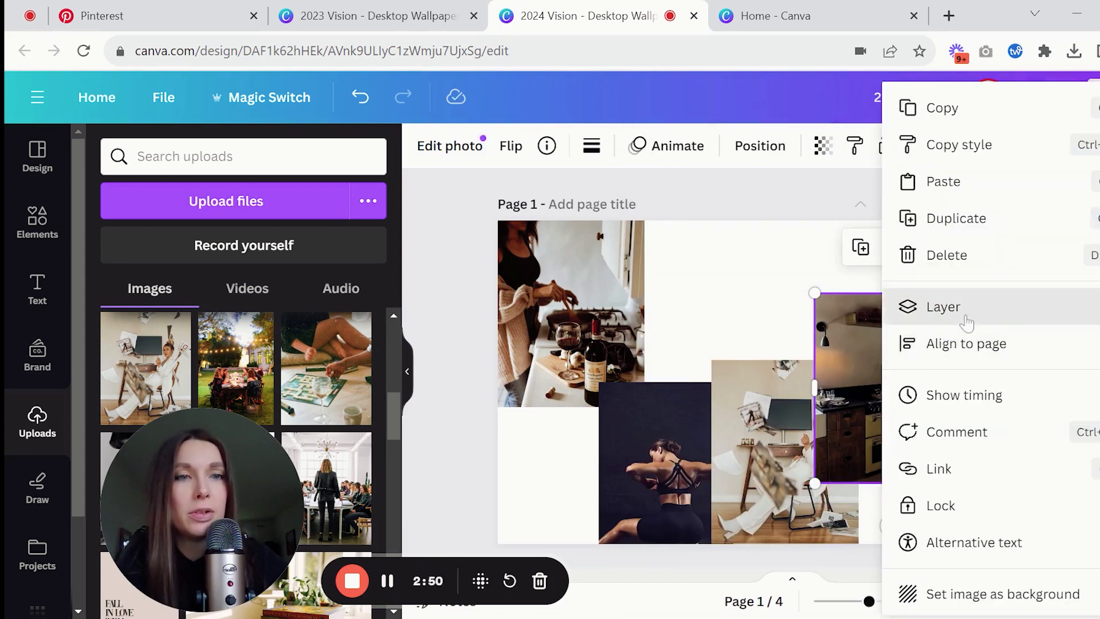
mouse_move(962, 314)
click(783, 319)
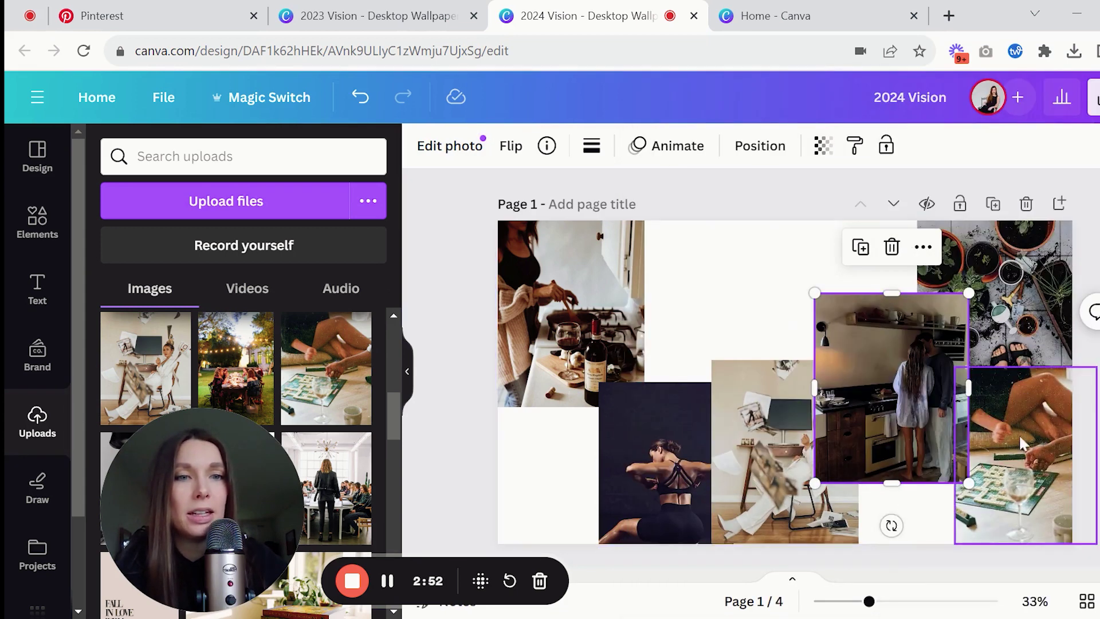
click(488, 453)
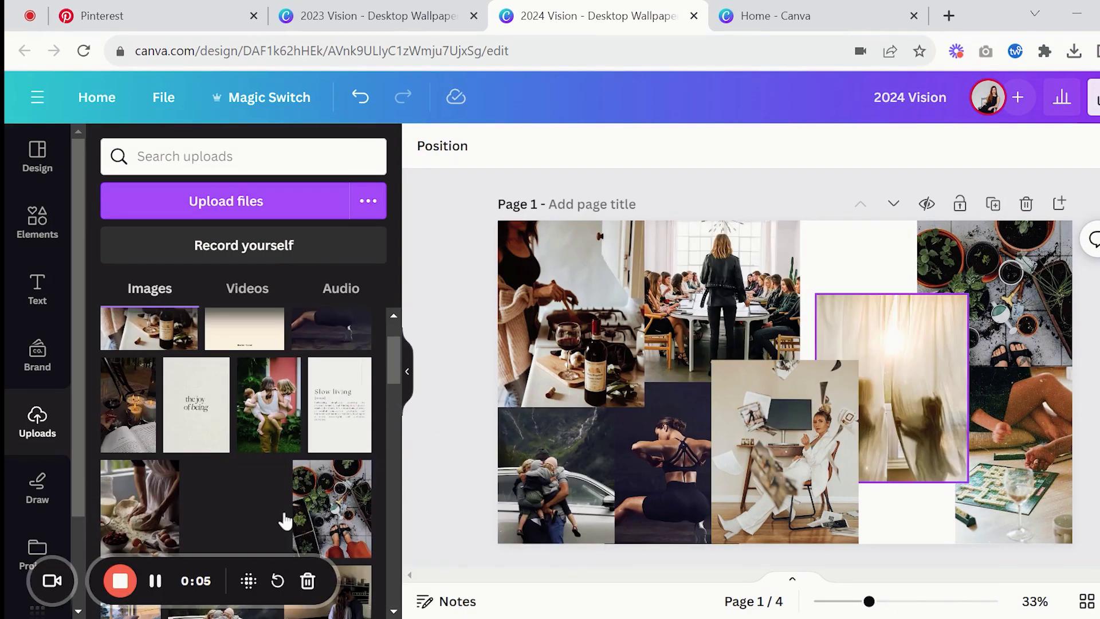
- Add the curtain photo at the top of the collage and send it behind neighbouring photos
drag(282, 521, 868, 265)
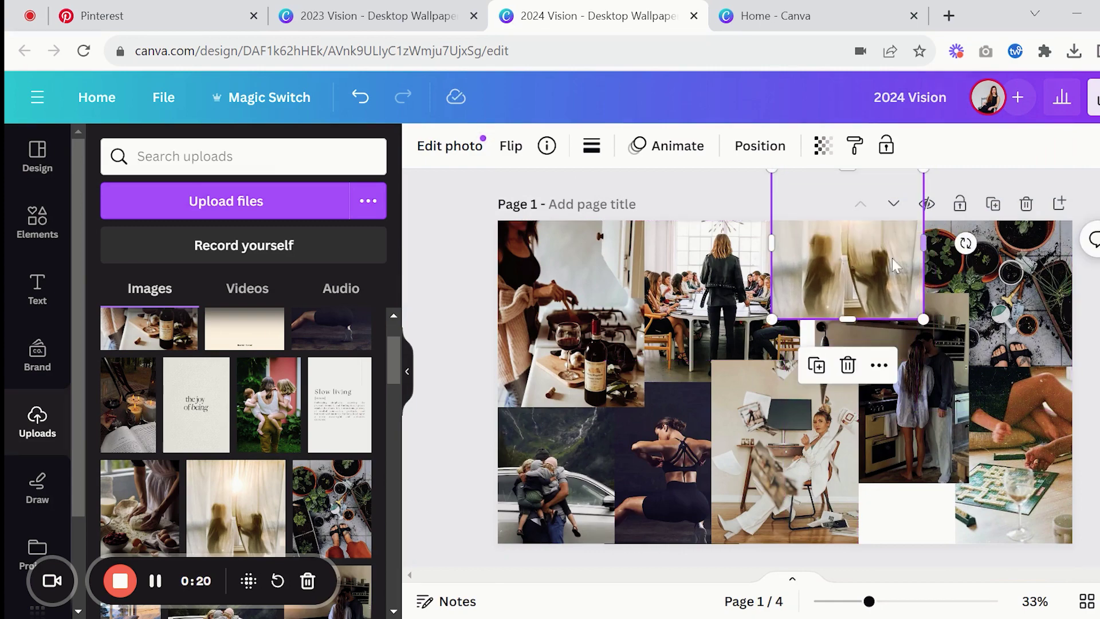
right_click(868, 266)
mouse_move(945, 307)
click(712, 416)
key(Escape)
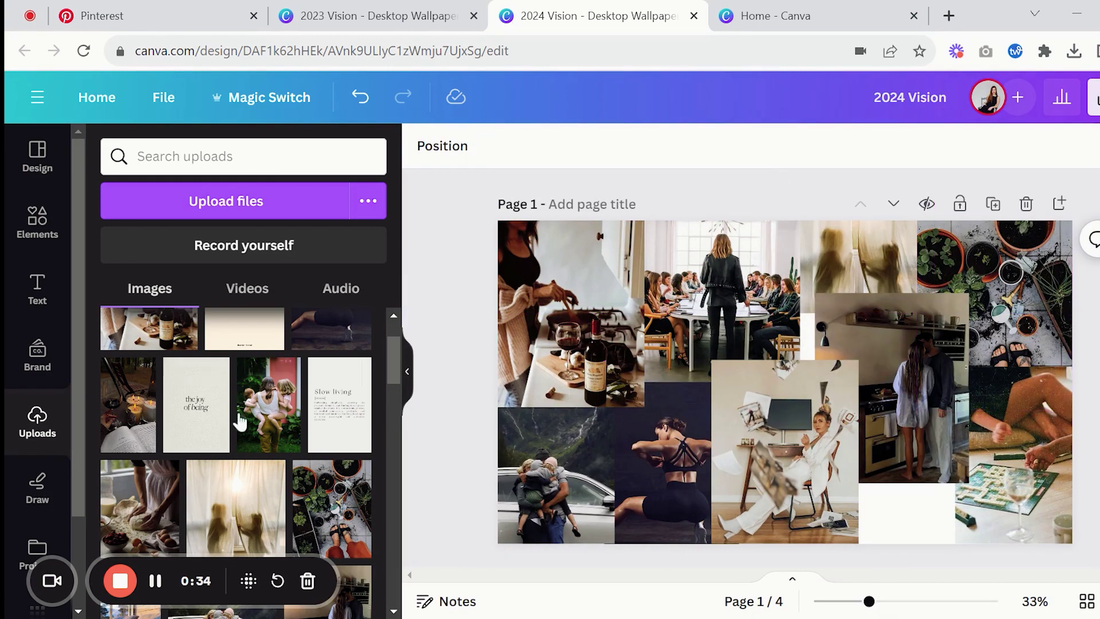
- Shift the kitchen couple photo slightly left and enlarge the woman-in-white photo
scroll(137, 452, up, 3)
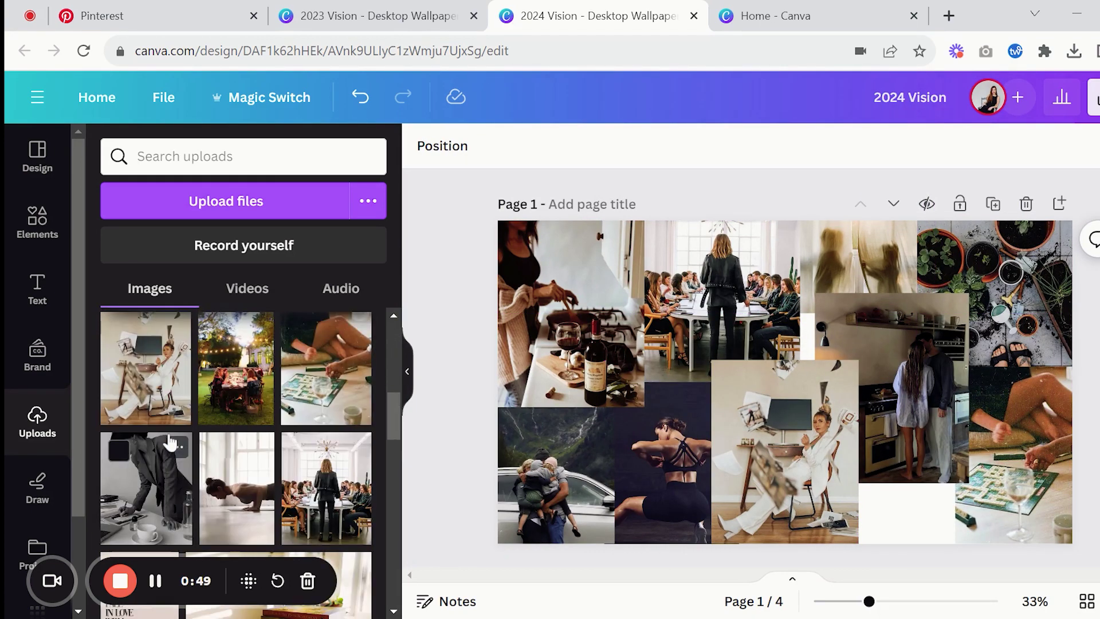
drag(879, 336, 904, 393)
click(847, 258)
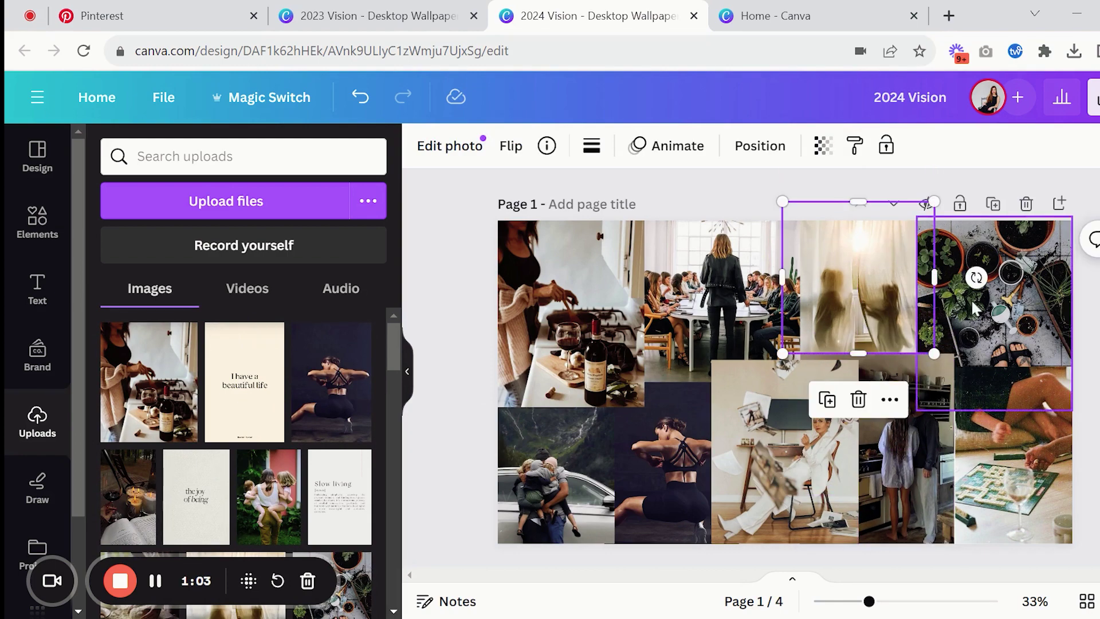
key(Escape)
click(782, 458)
drag(712, 361, 709, 354)
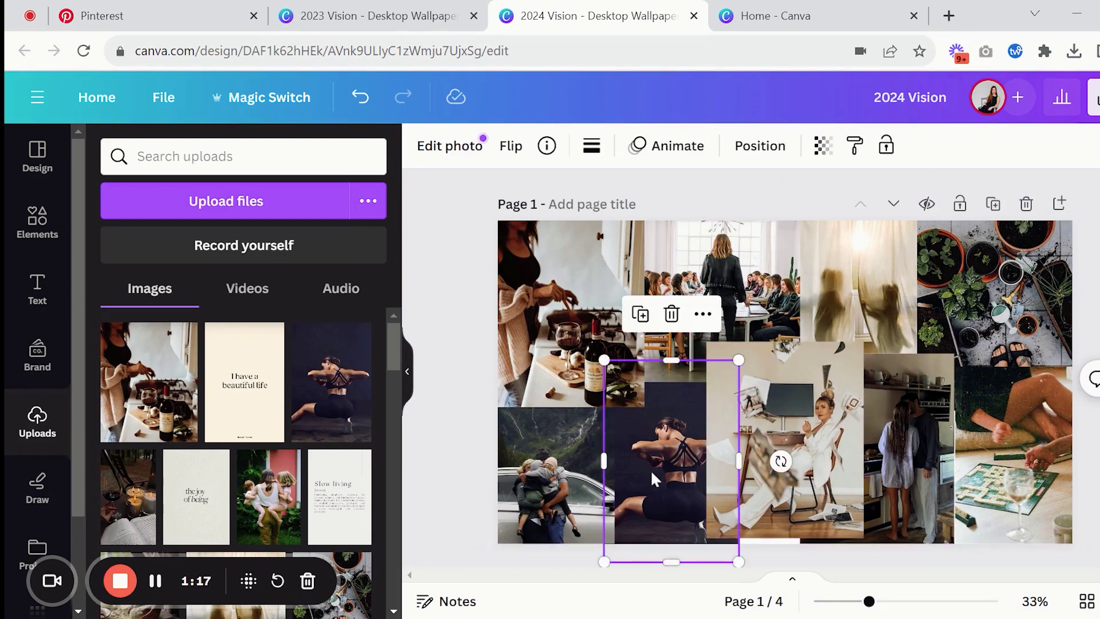
- Bring the gym photo forward, move it over the lower-left photos and enlarge it
drag(664, 458, 676, 458)
right_click(627, 453)
mouse_move(893, 331)
click(982, 343)
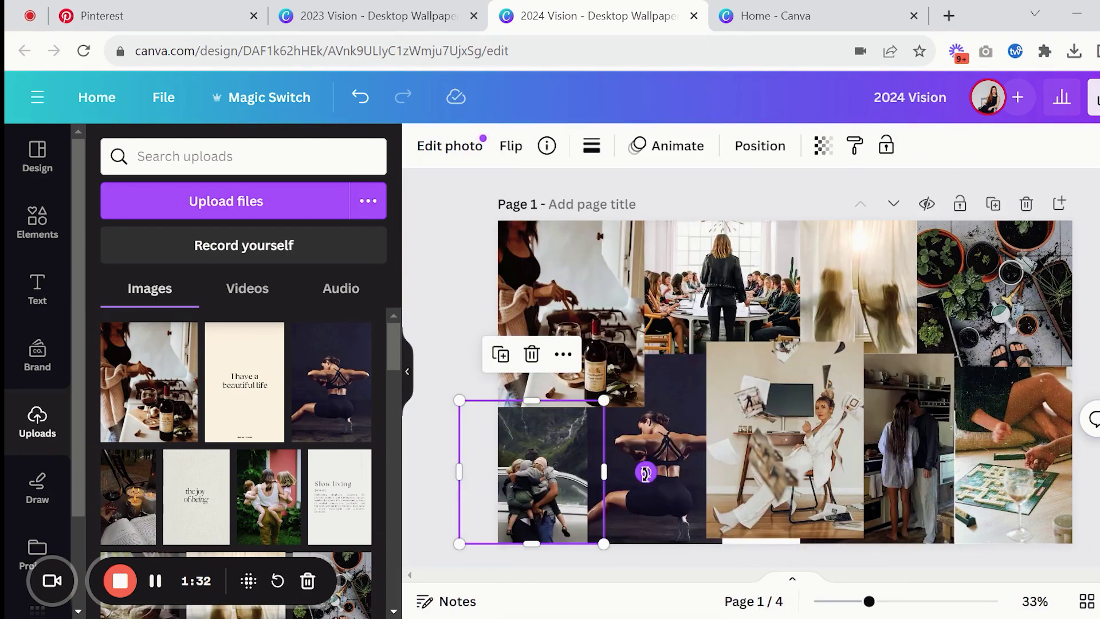
drag(525, 467, 636, 464)
drag(571, 354, 564, 342)
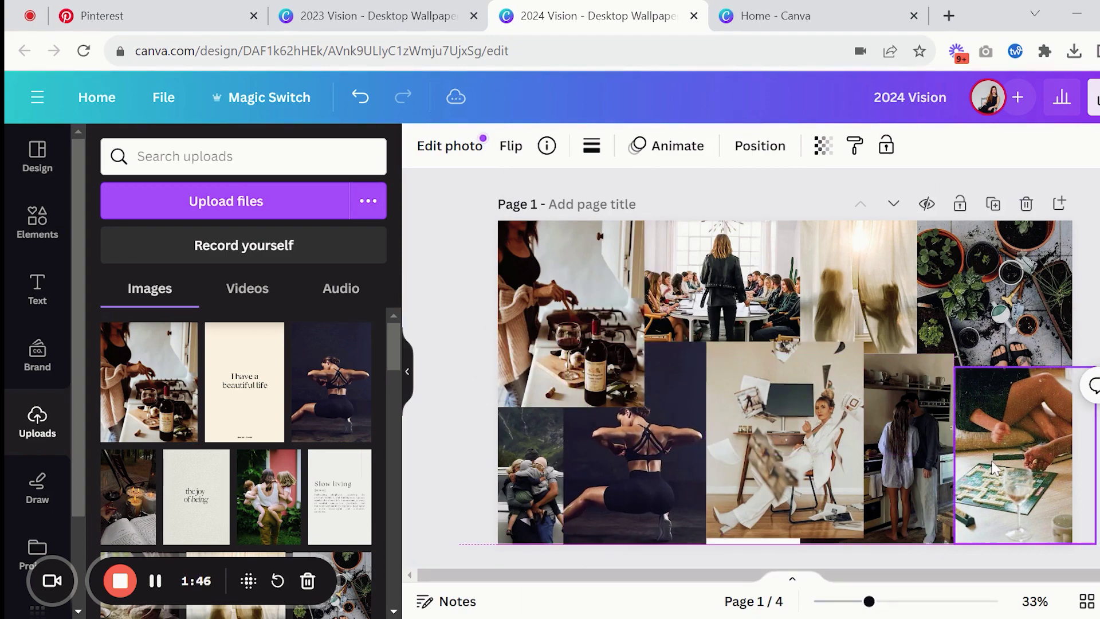
- Rearrange the lower-left photos and stretch the woman-in-white photo upward
scroll(295, 435, down, 2)
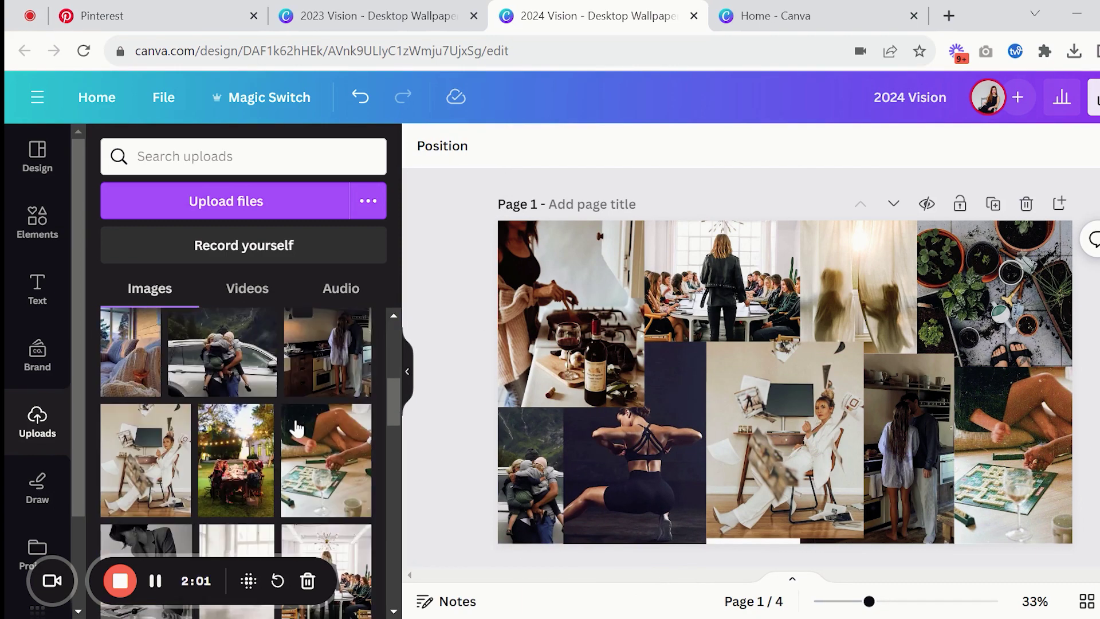
drag(662, 481, 681, 458)
click(449, 491)
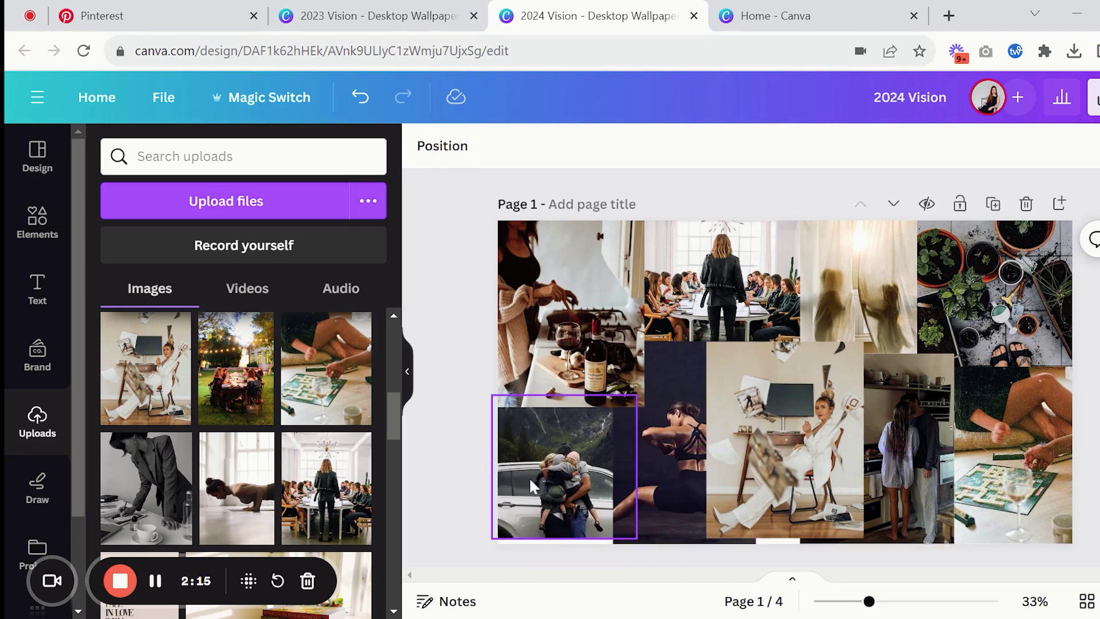
click(782, 447)
drag(859, 541, 859, 378)
- Add a couch photo to the collage, then delete it as a stray
click(726, 290)
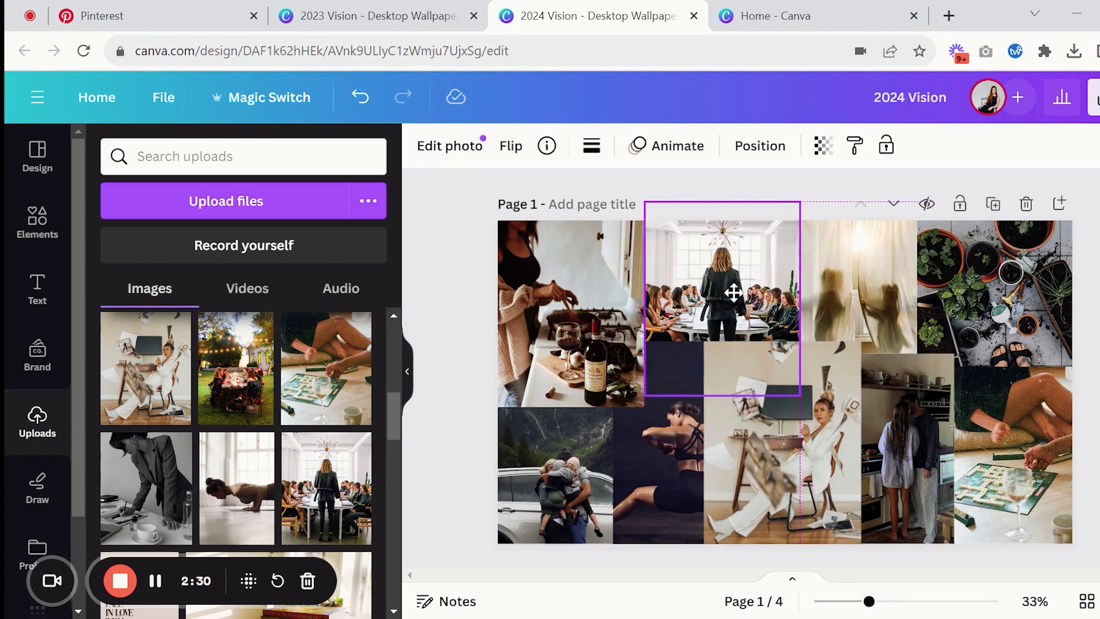
scroll(252, 414, down, 3)
scroll(252, 414, up, 5)
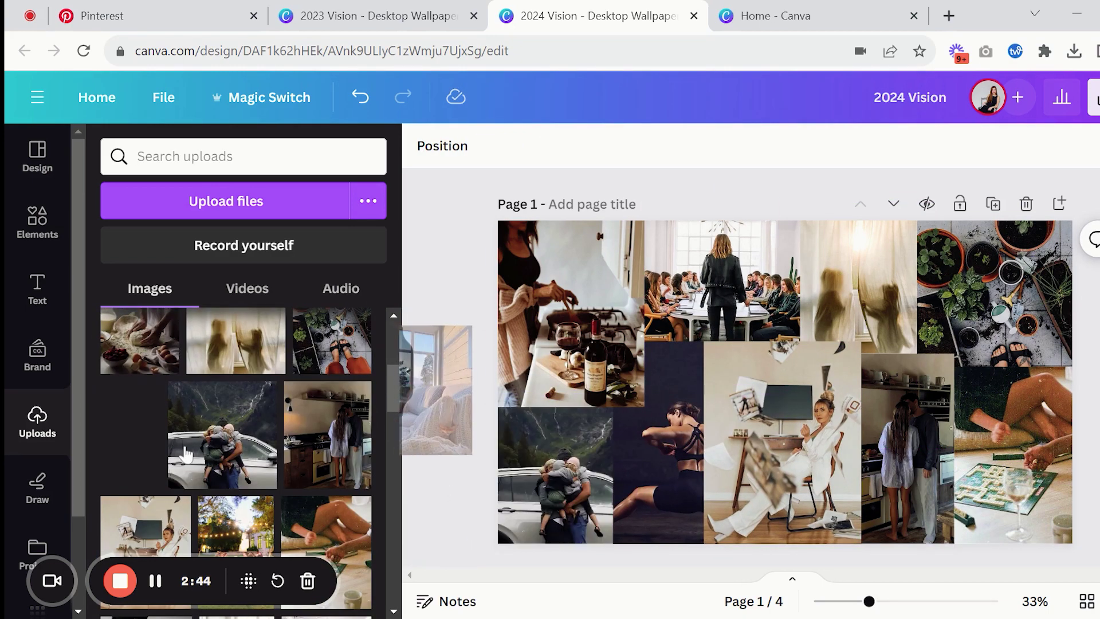
drag(229, 429, 934, 351)
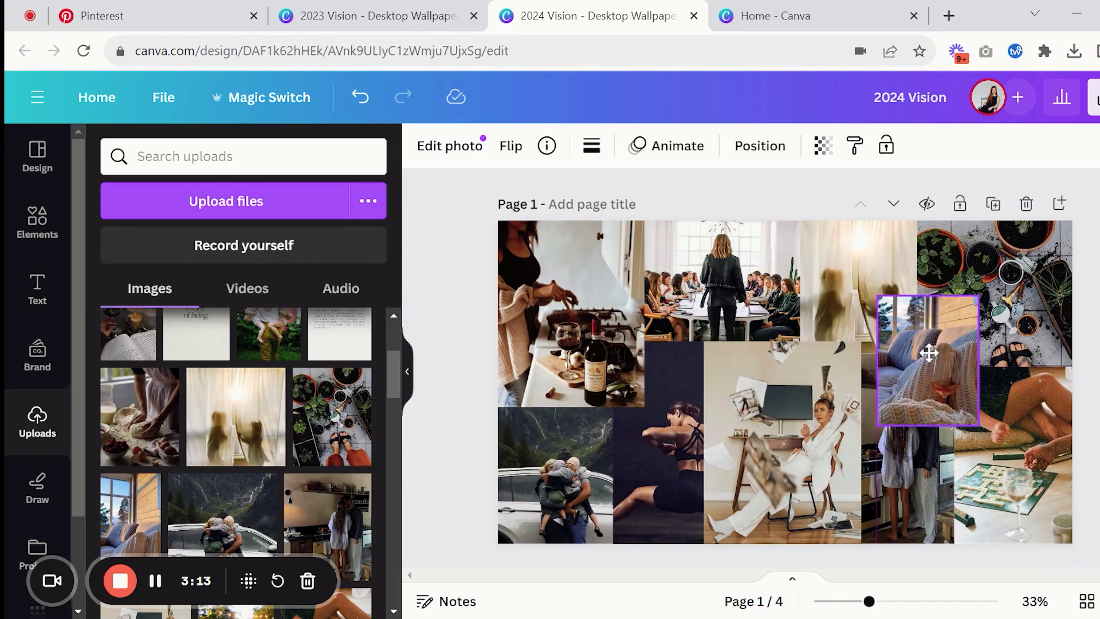
key(Delete)
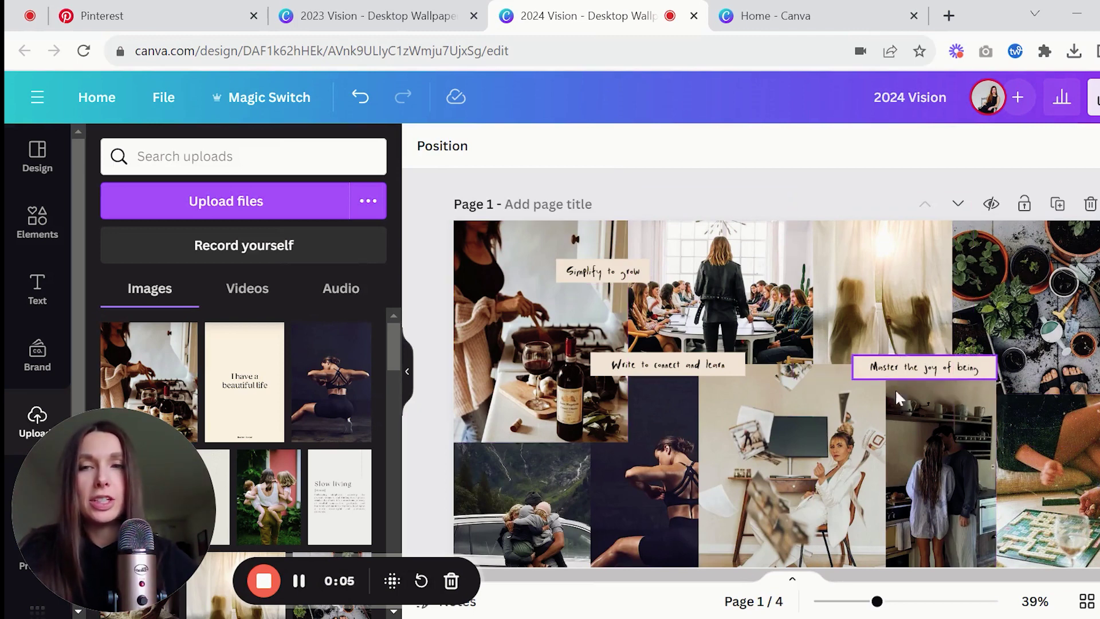
- Open the Elements and Text panels and select the 'Simplify to grow' caption
click(37, 221)
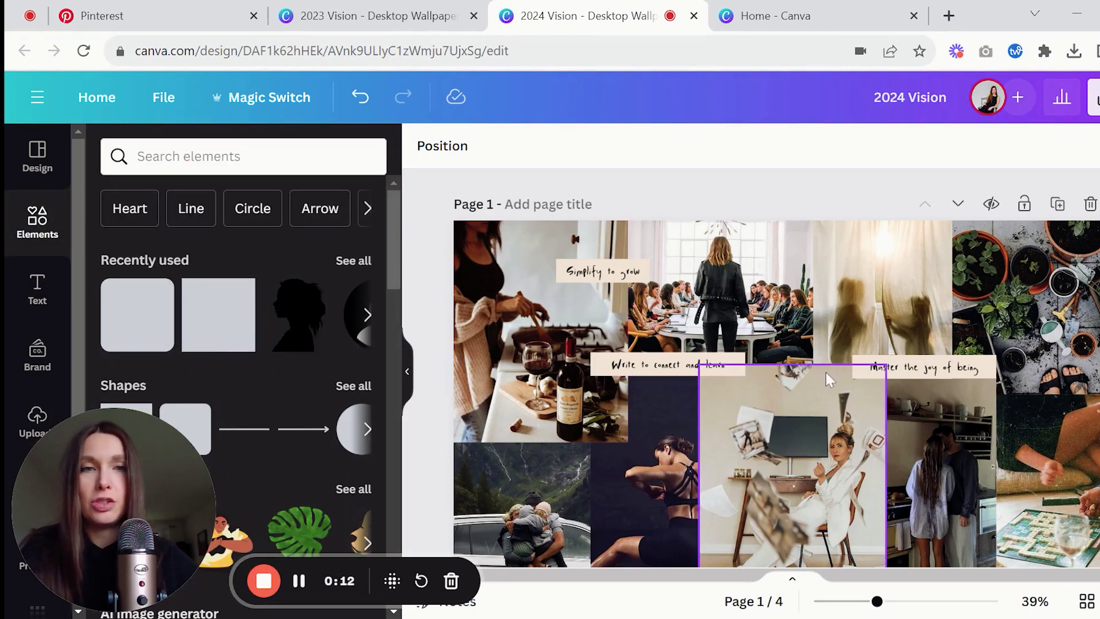
click(36, 300)
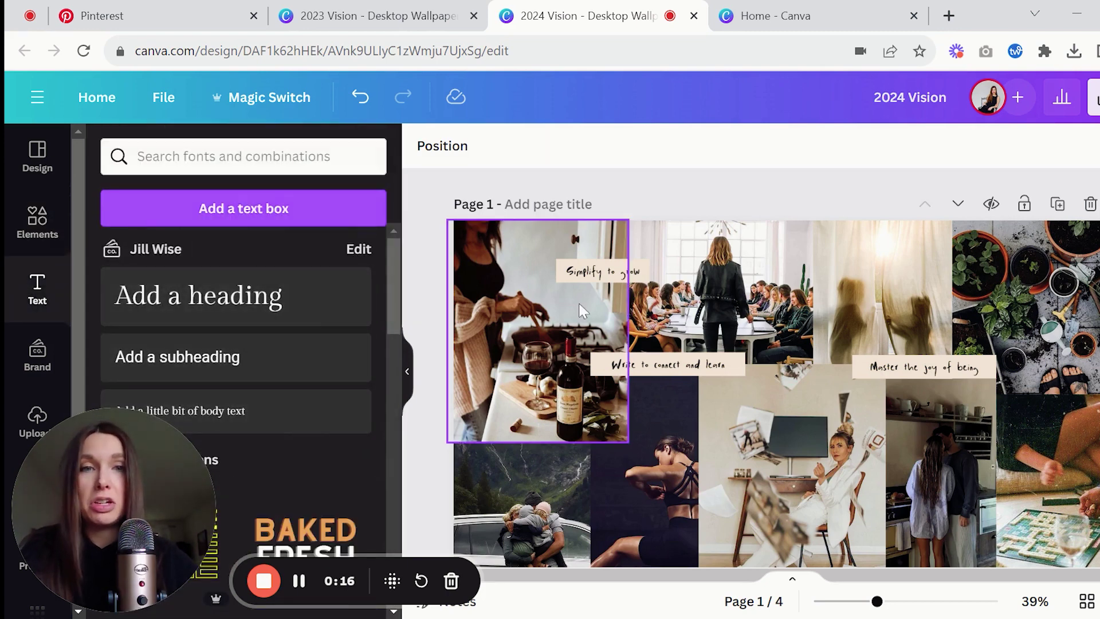
click(598, 271)
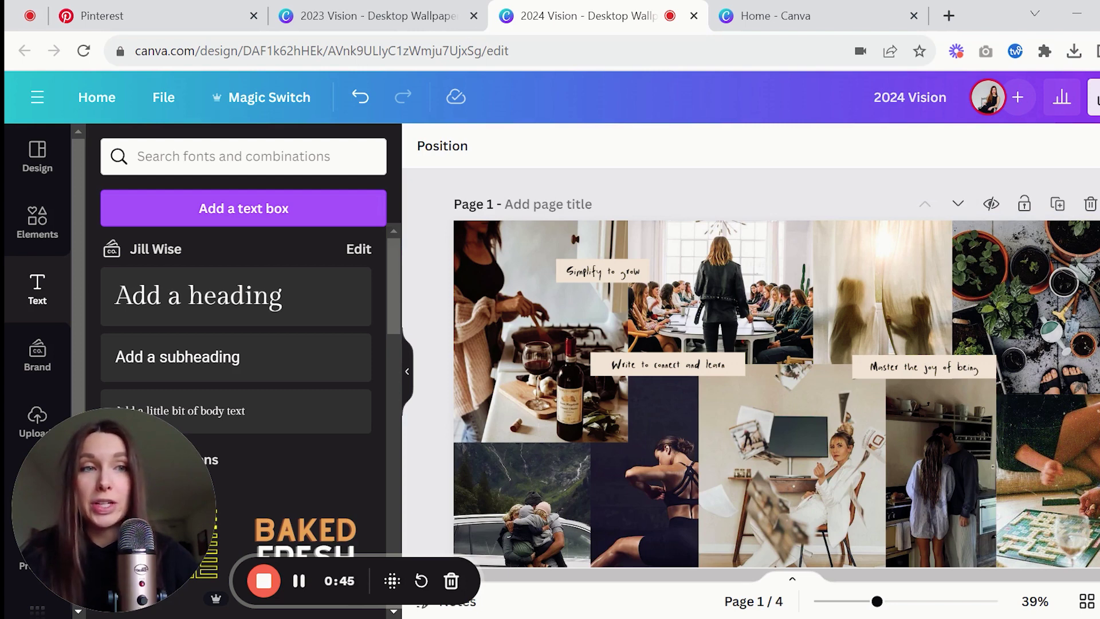
scroll(776, 366, down, 2)
scroll(851, 478, up, 1)
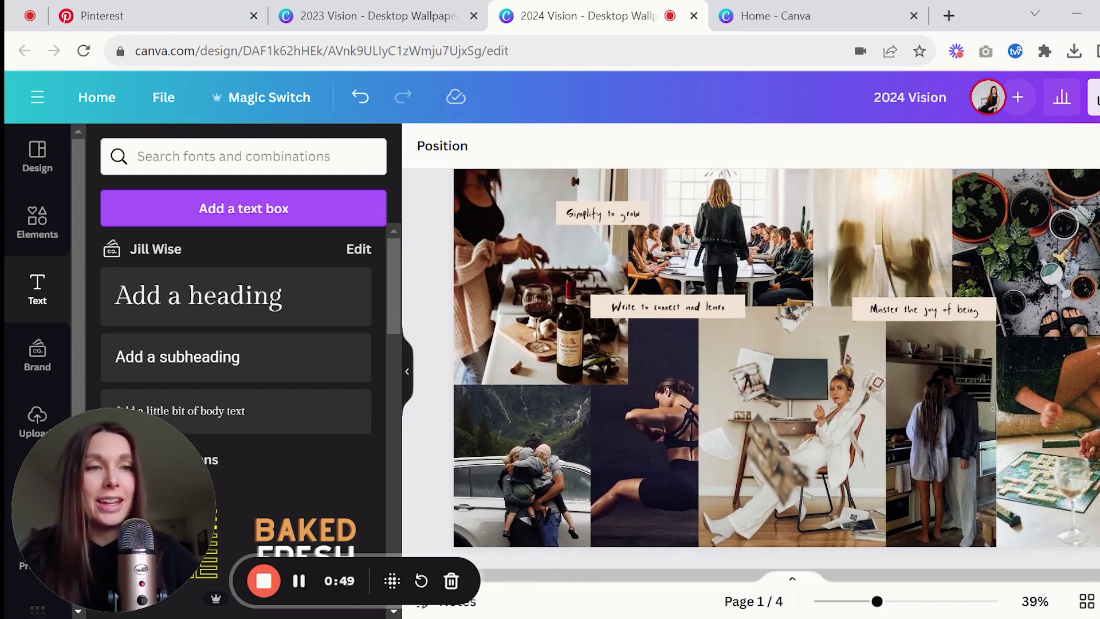
- Title page 1 of the vision board '2024' and bring up the Share options
click(299, 580)
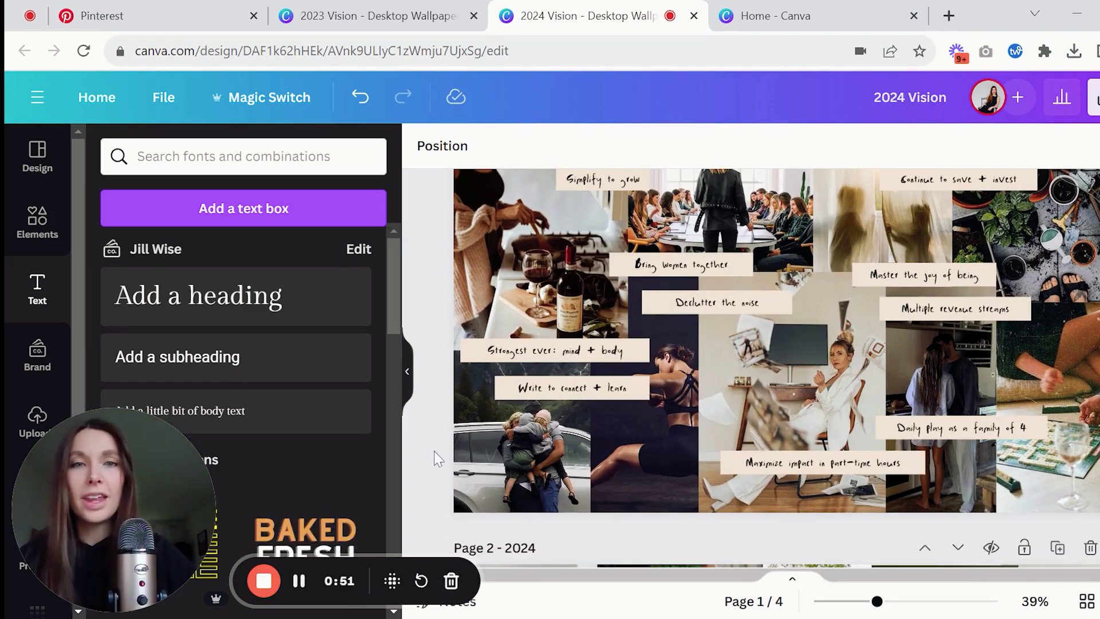
scroll(436, 458, up, 2)
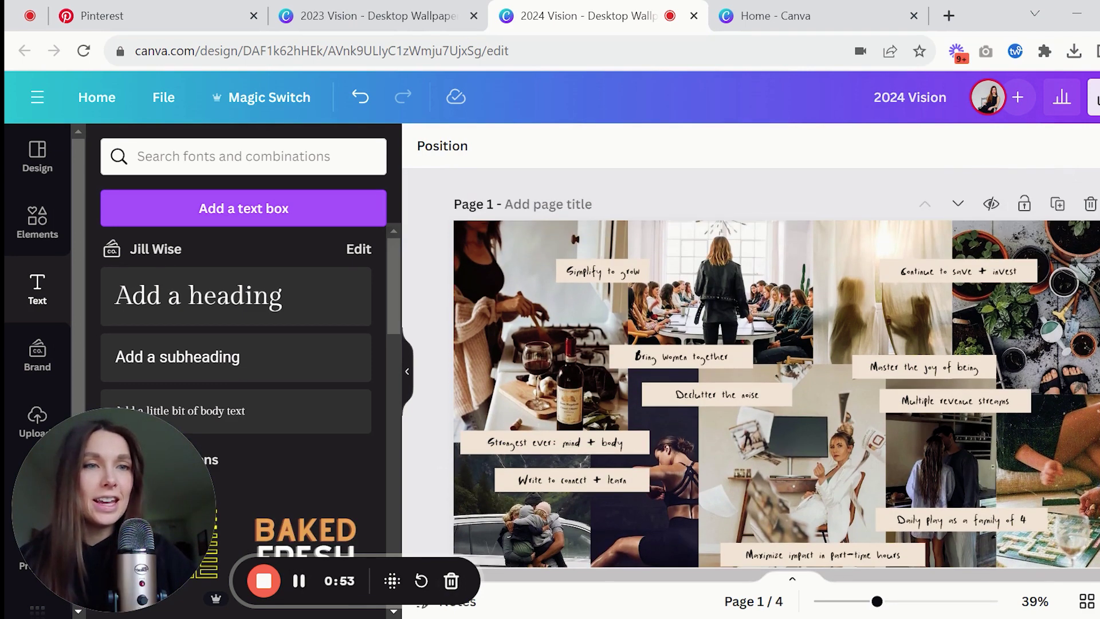
scroll(577, 181, down, 1)
text(2024)
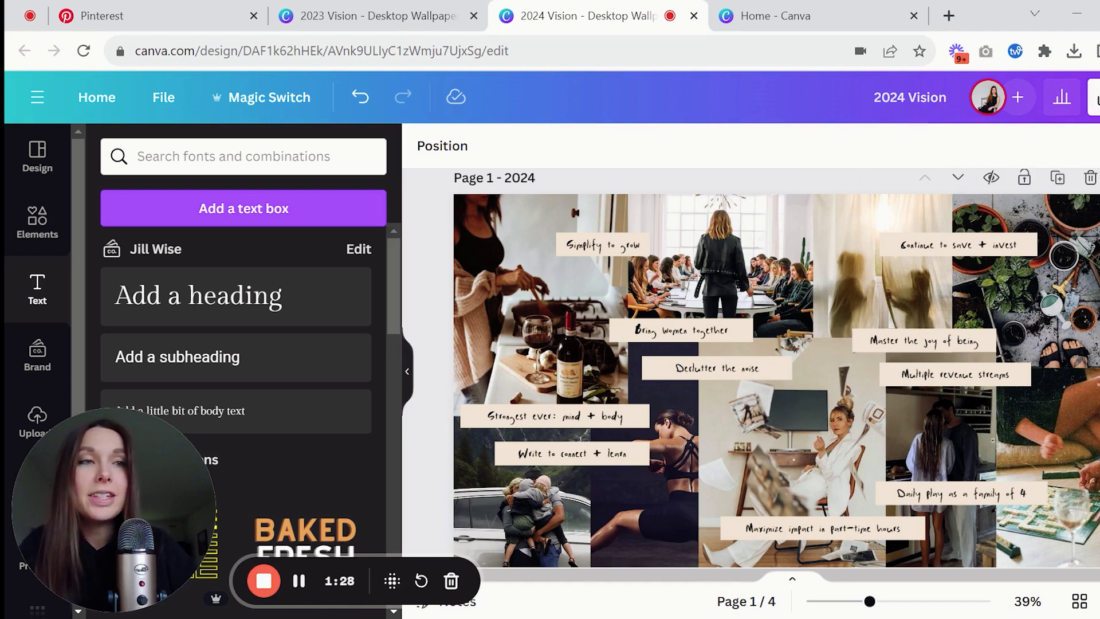
click(1094, 98)
- Download only the current page as a 1920 × 1080 JPG
scroll(974, 336, down, 3)
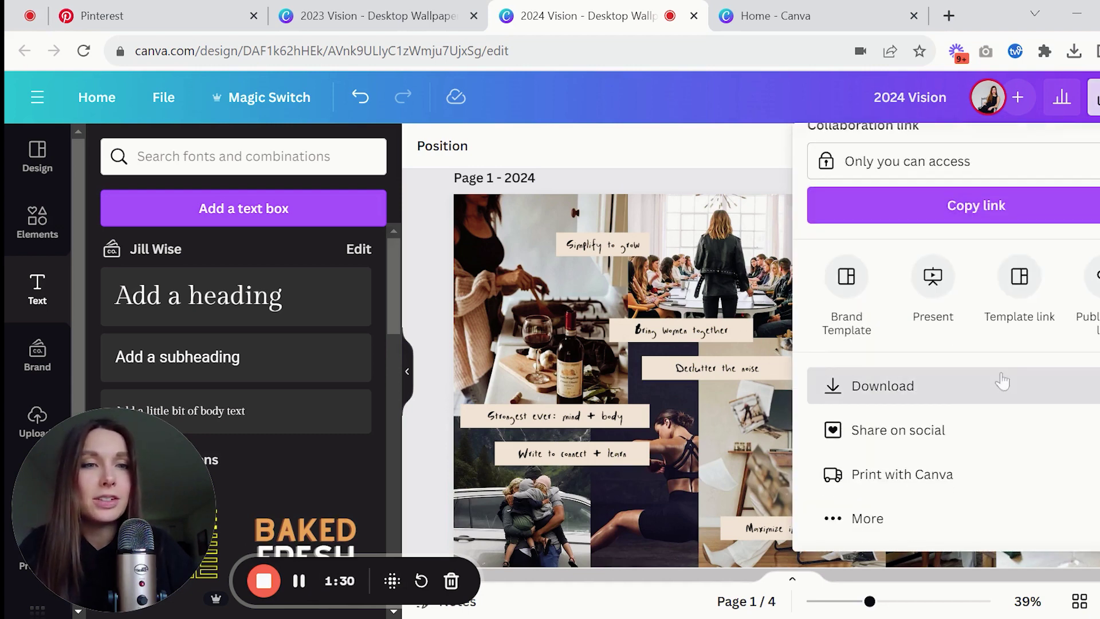
click(1002, 381)
click(1028, 227)
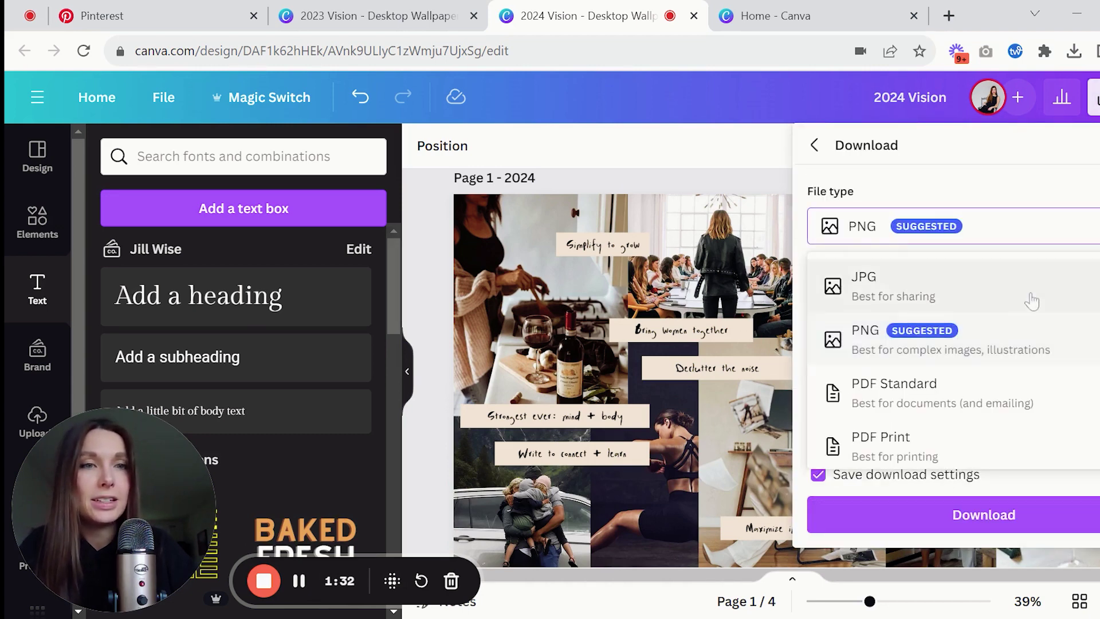
click(1031, 300)
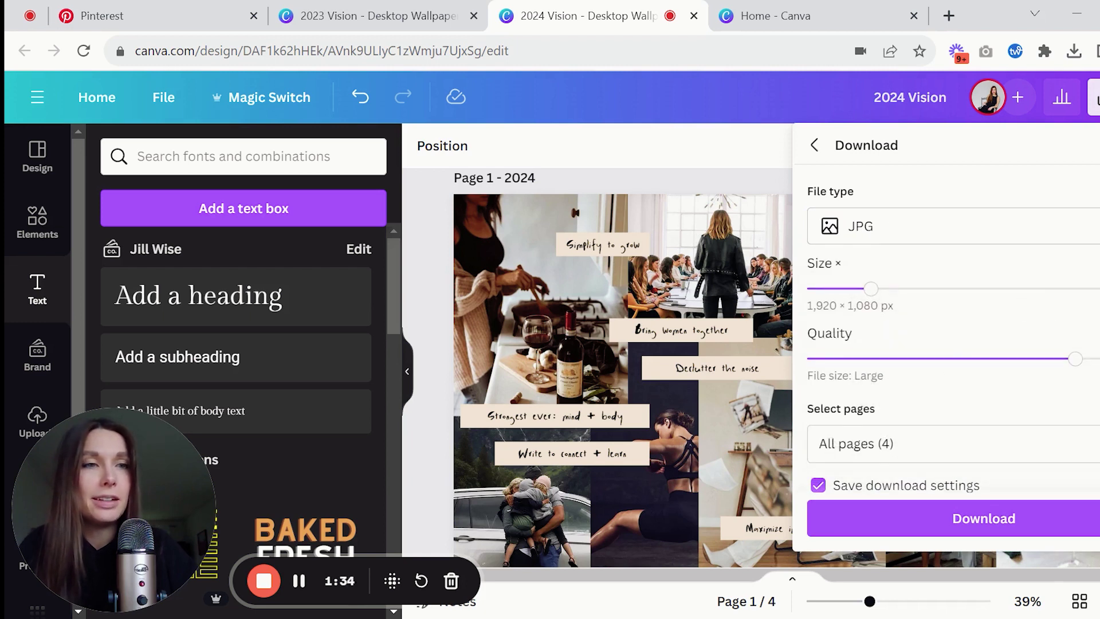
scroll(953, 336, down, 1)
click(1088, 435)
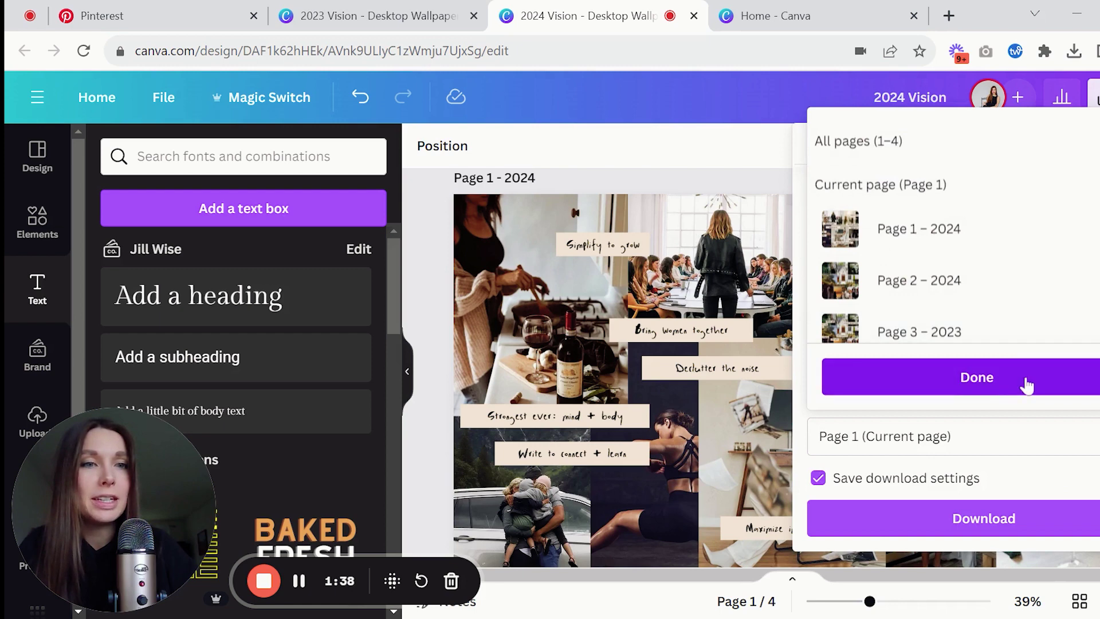
click(1025, 384)
click(1013, 523)
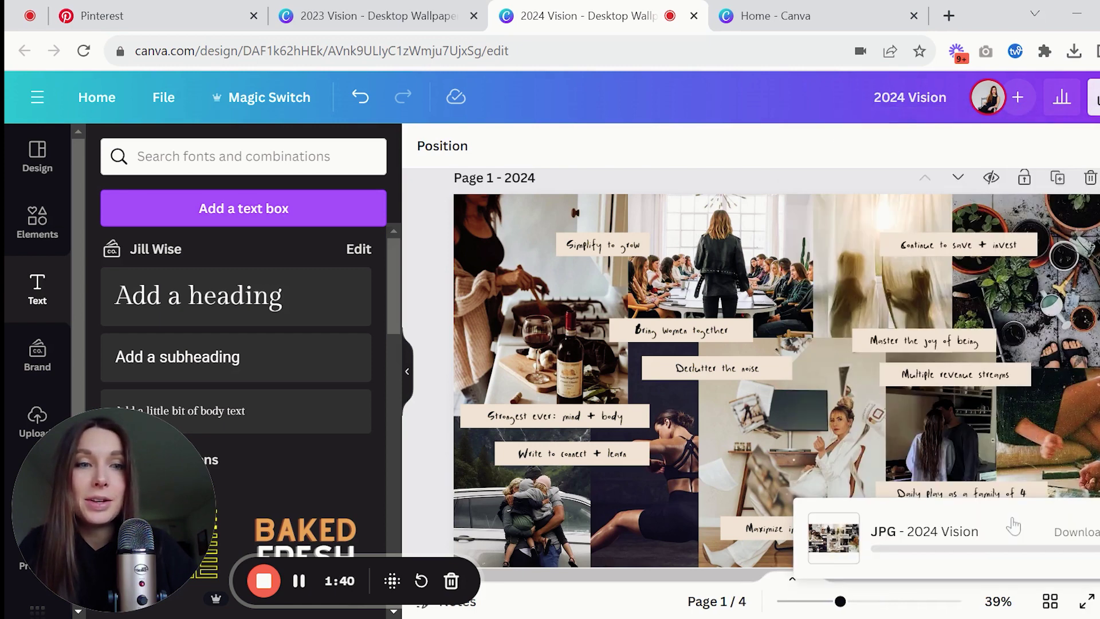